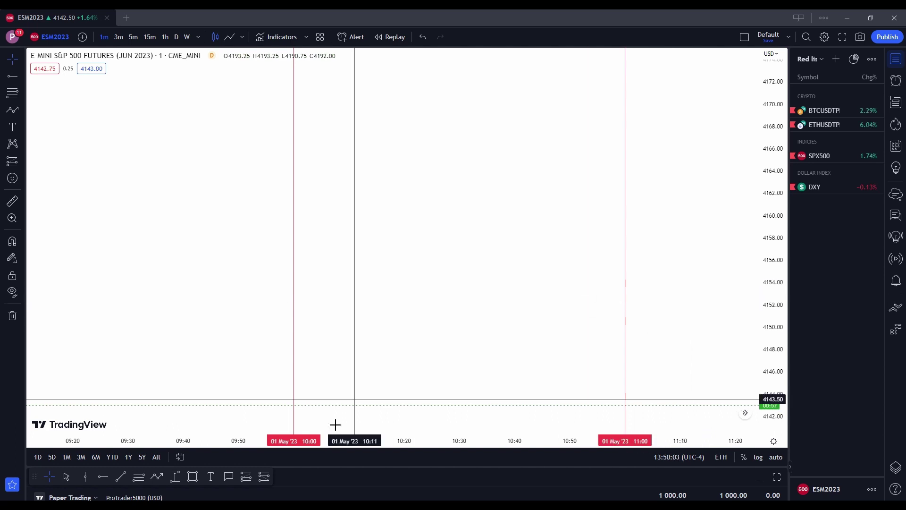
# - Draw a zigzag price path rising from about 4149 to highs near 4171.50 before 10:00, dropping to about 4150 at 10:21, and ending near 4154
pyautogui.click(157, 478)
pyautogui.click(67, 338)
pyautogui.click(94, 214)
pyautogui.click(150, 324)
pyautogui.click(177, 129)
pyautogui.click(200, 177)
pyautogui.click(222, 91)
pyautogui.click(238, 126)
pyautogui.click(255, 87)
pyautogui.click(266, 123)
pyautogui.click(271, 85)
pyautogui.click(288, 132)
pyautogui.click(303, 98)
pyautogui.click(340, 241)
pyautogui.click(351, 207)
pyautogui.click(380, 278)
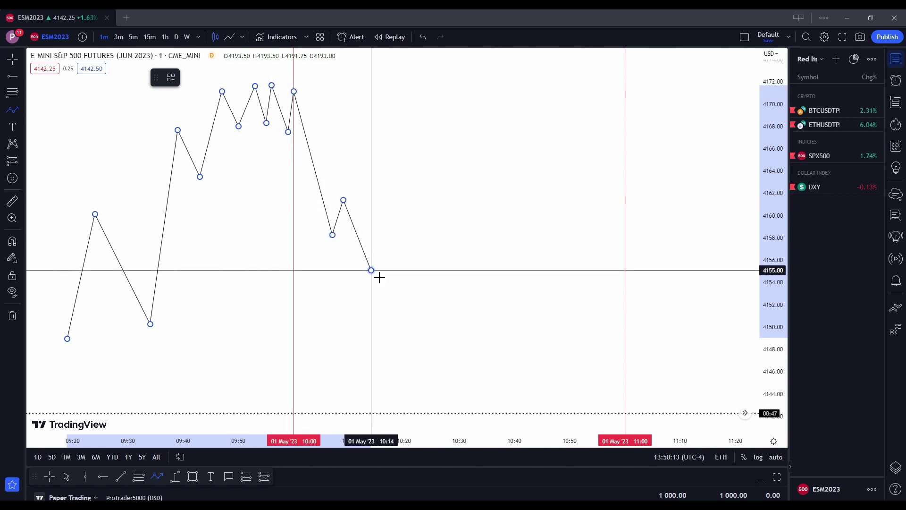
pyautogui.click(389, 316)
pyautogui.click(402, 299)
pyautogui.click(418, 336)
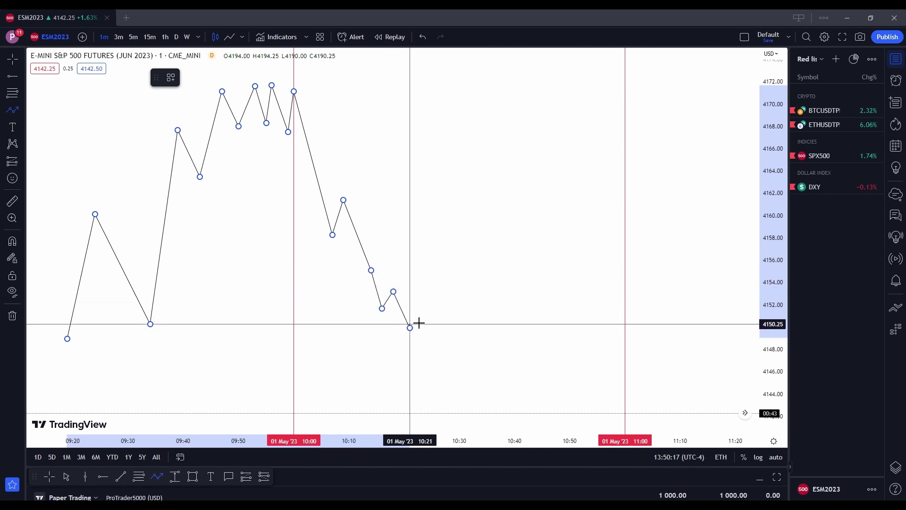
pyautogui.doubleClick(429, 290)
pyautogui.click(512, 310)
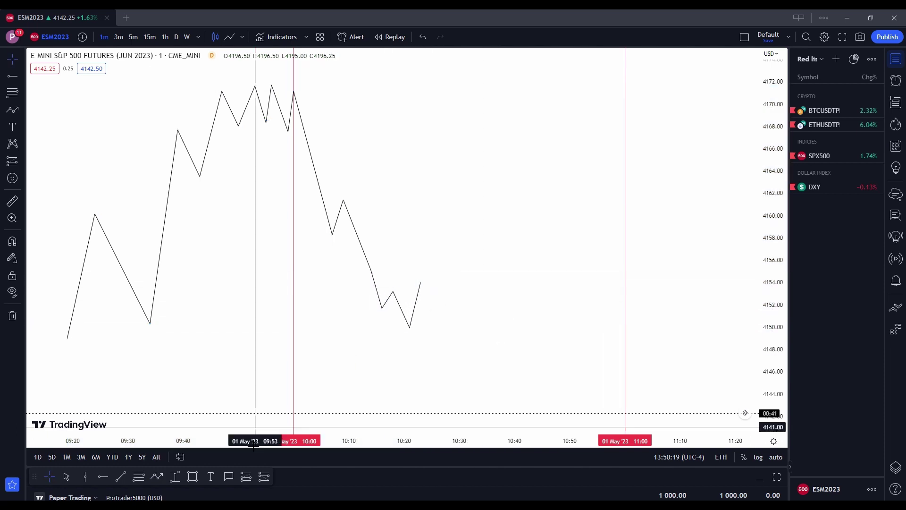
# - Draw a horizontal trend line across the highs at 4171.50 from 09:44 to 10:58 and apply the Normal drawing template
pyautogui.click(121, 478)
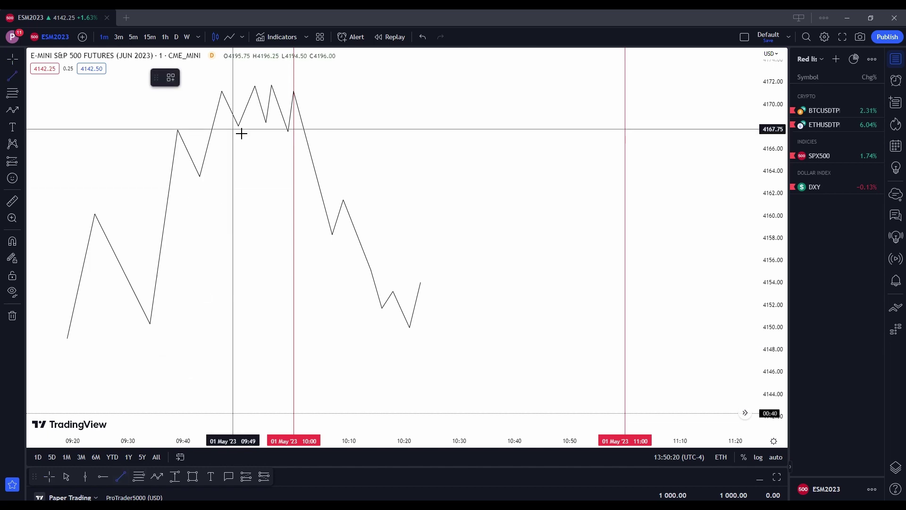
pyautogui.click(215, 94)
pyautogui.click(614, 92)
pyautogui.click(171, 78)
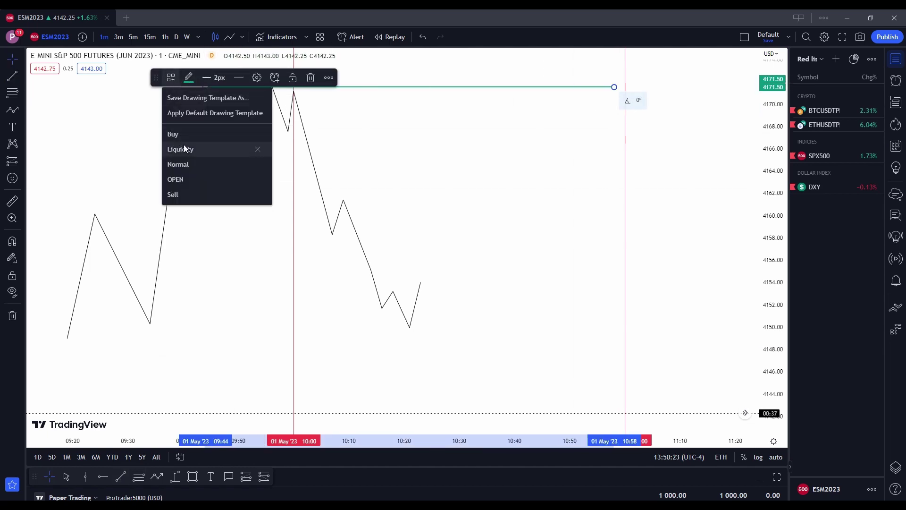
pyautogui.click(178, 164)
# - Label the trend line across the highs with the text DOL and deselect it
pyautogui.click(257, 77)
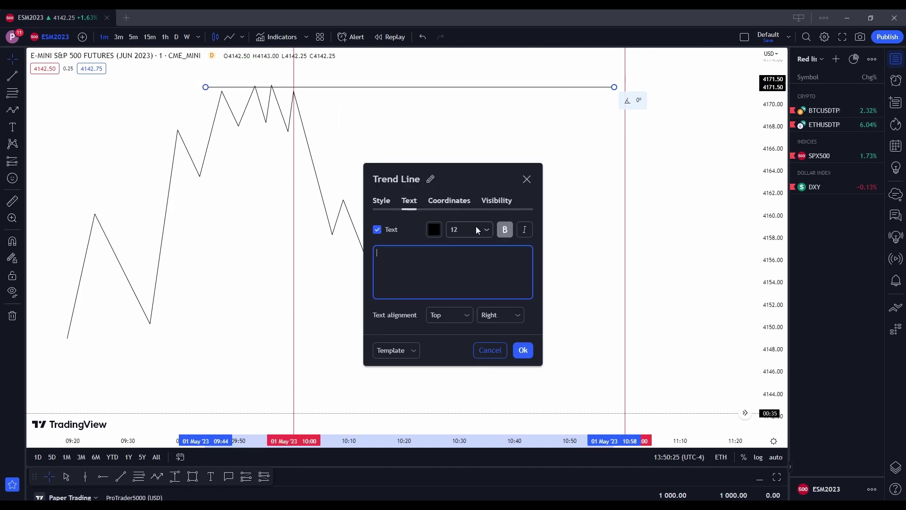
pyautogui.write('DOL')
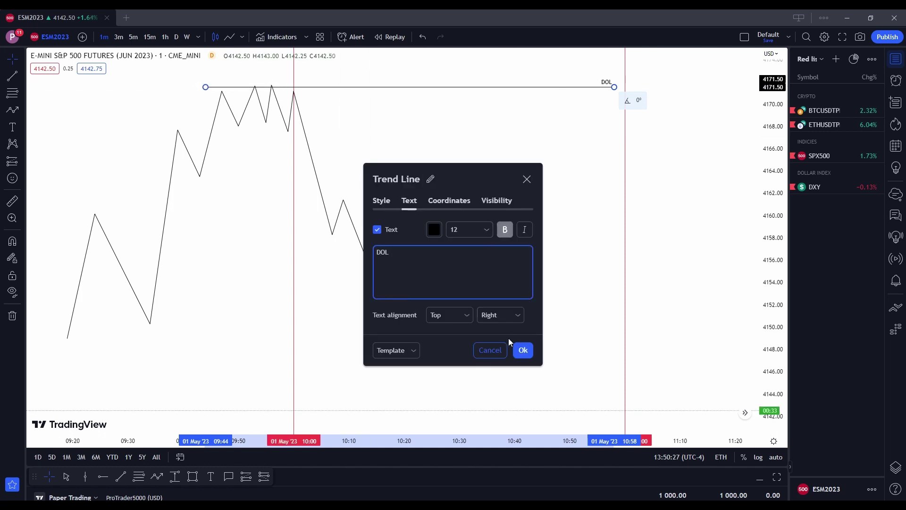
pyautogui.click(522, 350)
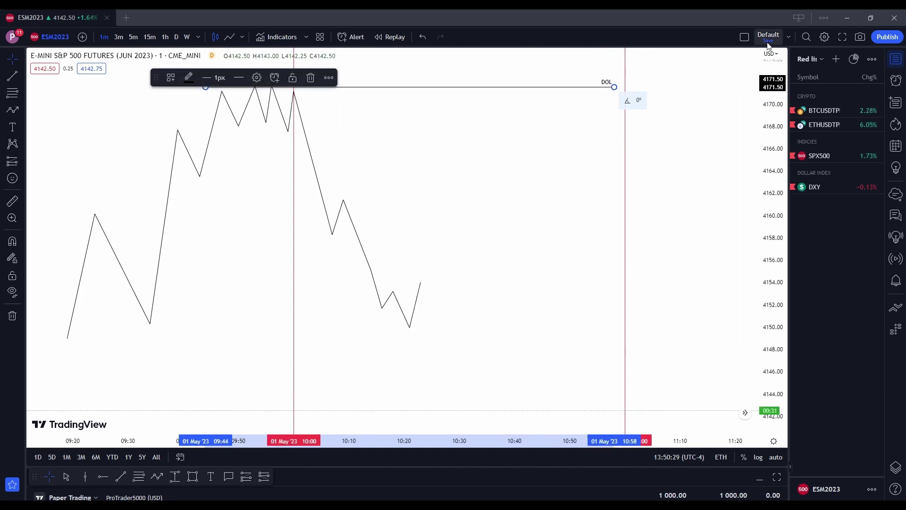
pyautogui.click(714, 165)
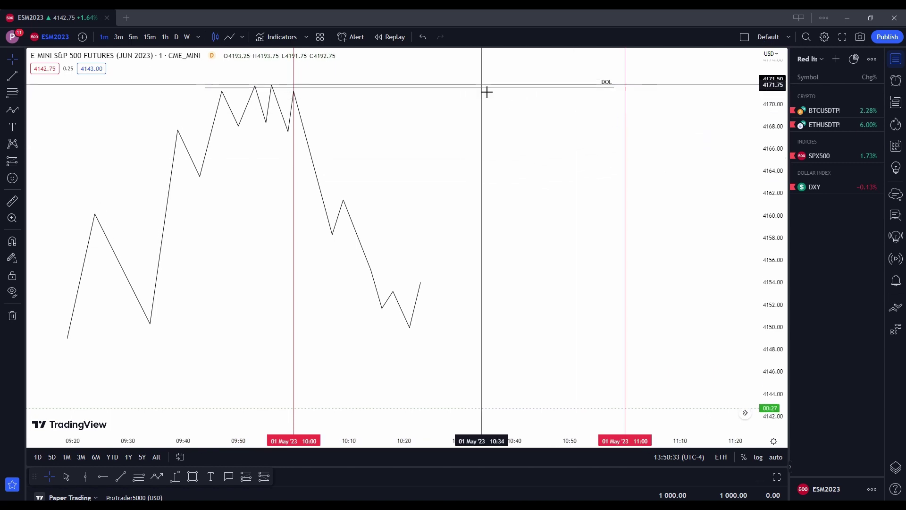
# - Extend the price path with a new zigzag from the first path's end near 4154 up to 4162.50 at 10:32
pyautogui.scroll(1, 497, 248)
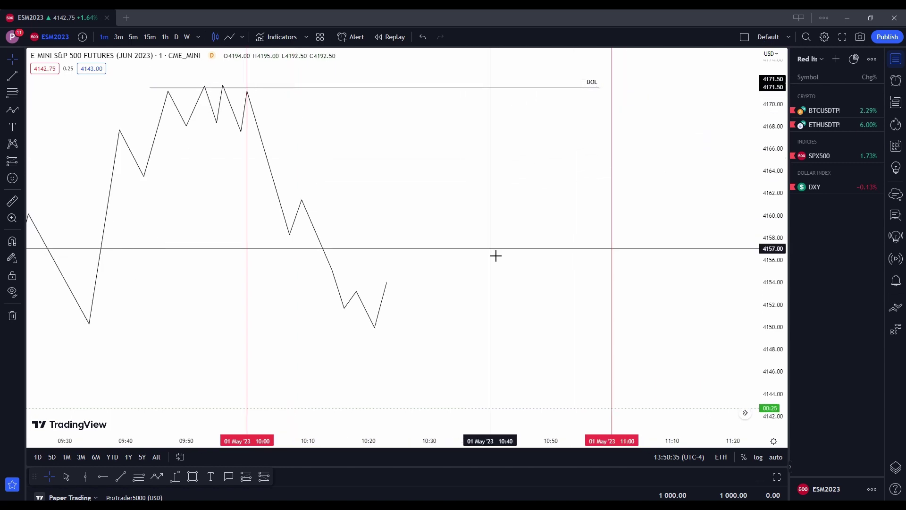
pyautogui.click(156, 477)
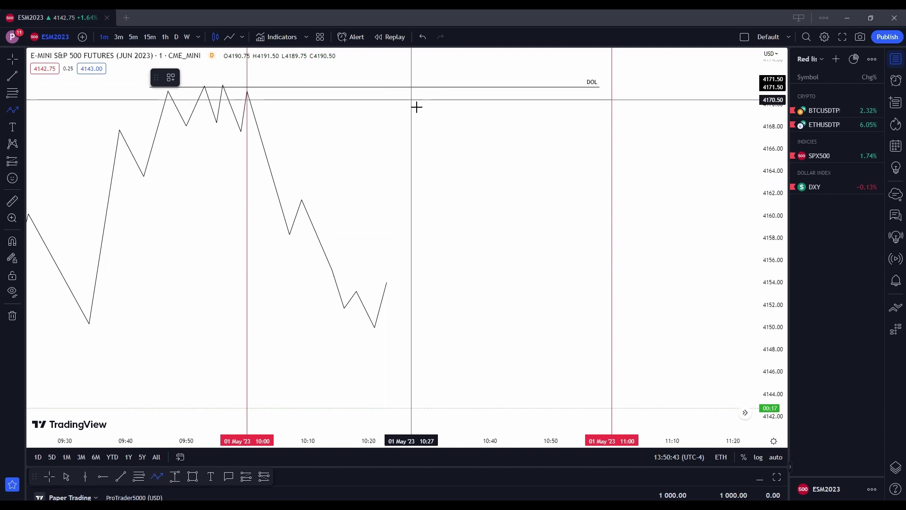
pyautogui.click(395, 289)
pyautogui.click(399, 302)
pyautogui.click(411, 255)
pyautogui.click(424, 277)
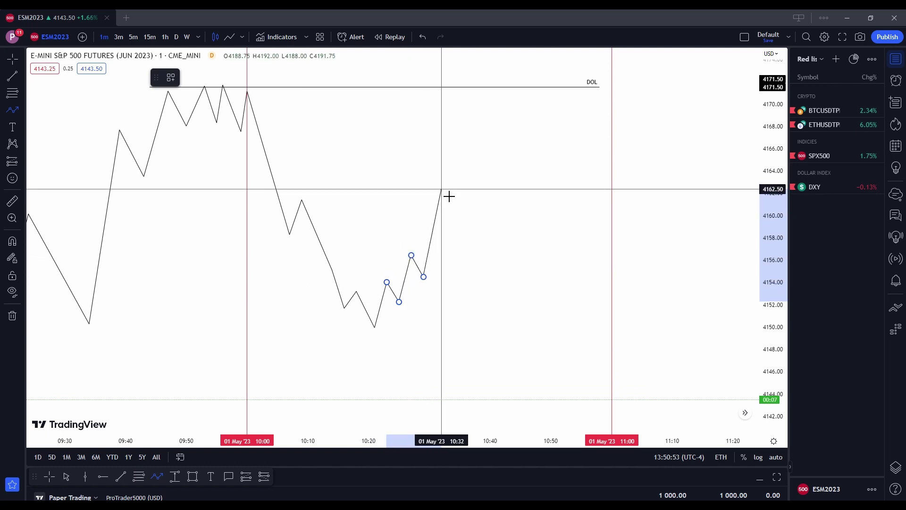
pyautogui.doubleClick(441, 189)
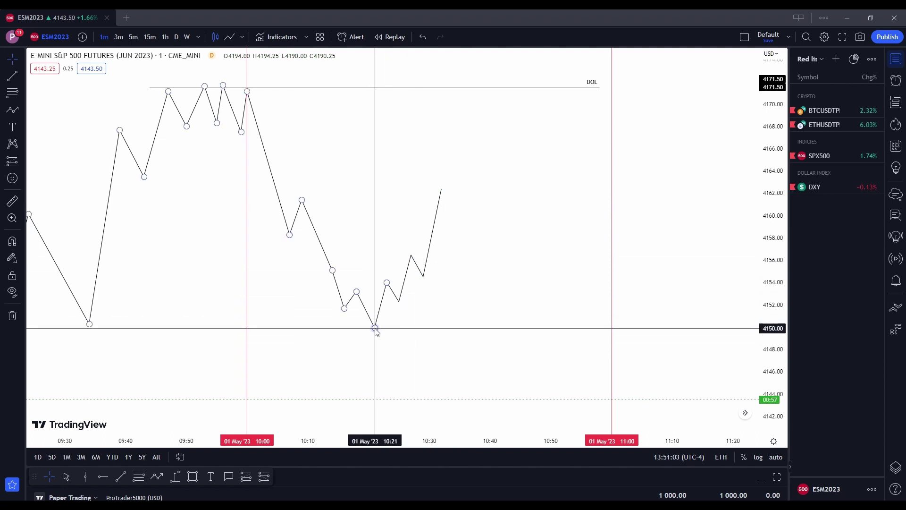
# - Steepen the first path's drop after 10:00 by moving its first three points earlier, the third to about 4152.25 at 10:06
pyautogui.moveTo(290, 235); pyautogui.dragTo(278, 235)
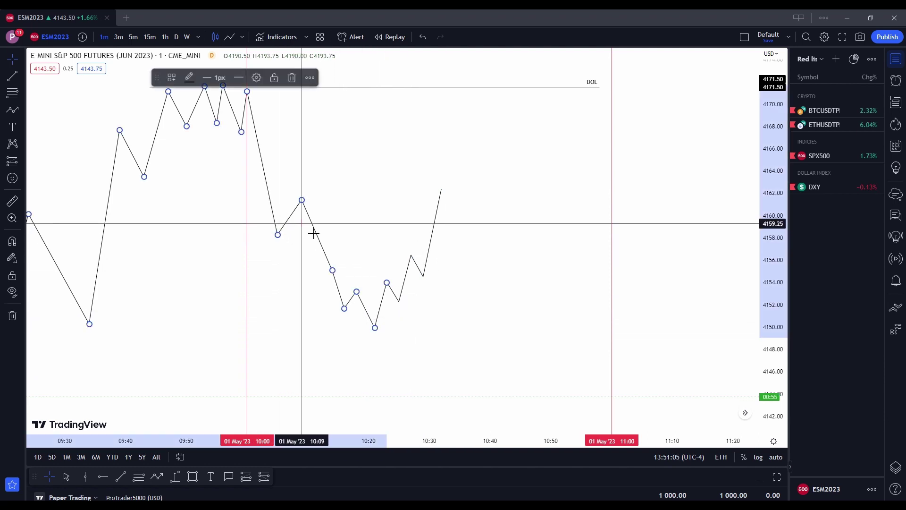
pyautogui.moveTo(333, 270); pyautogui.dragTo(307, 283)
pyautogui.moveTo(277, 235); pyautogui.dragTo(259, 244)
pyautogui.moveTo(301, 200); pyautogui.dragTo(278, 210)
pyautogui.moveTo(307, 284); pyautogui.dragTo(283, 301)
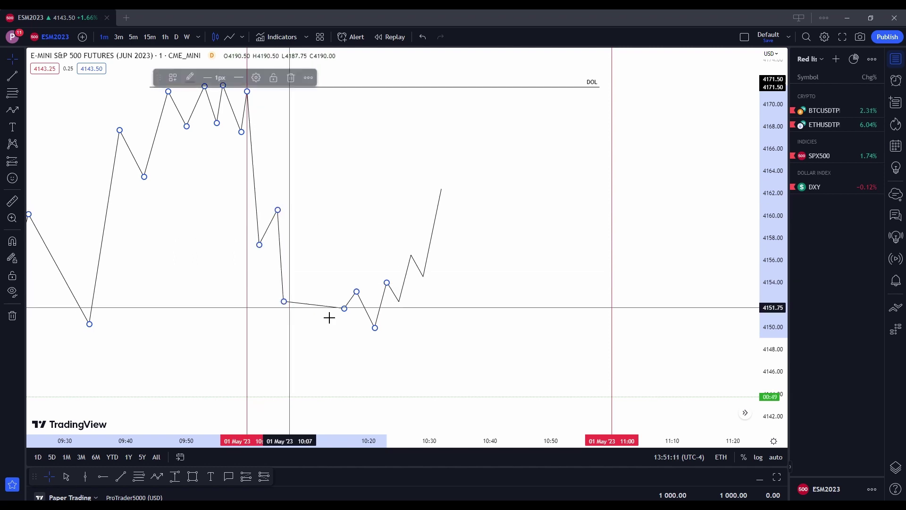
# - Reshape the rest of the decline so its low sits at about 4148 near 10:12, followed by a rising point near 4151
pyautogui.moveTo(344, 308); pyautogui.dragTo(296, 287)
pyautogui.moveTo(356, 292); pyautogui.dragTo(320, 349)
pyautogui.moveTo(375, 328)
pyautogui.mouseDown()
pyautogui.moveTo(345, 309)
pyautogui.moveTo(363, 316)
pyautogui.mouseUp()
pyautogui.click(346, 287)
pyautogui.scroll(-3, 468, 378)
pyautogui.scroll(3, 382, 328)
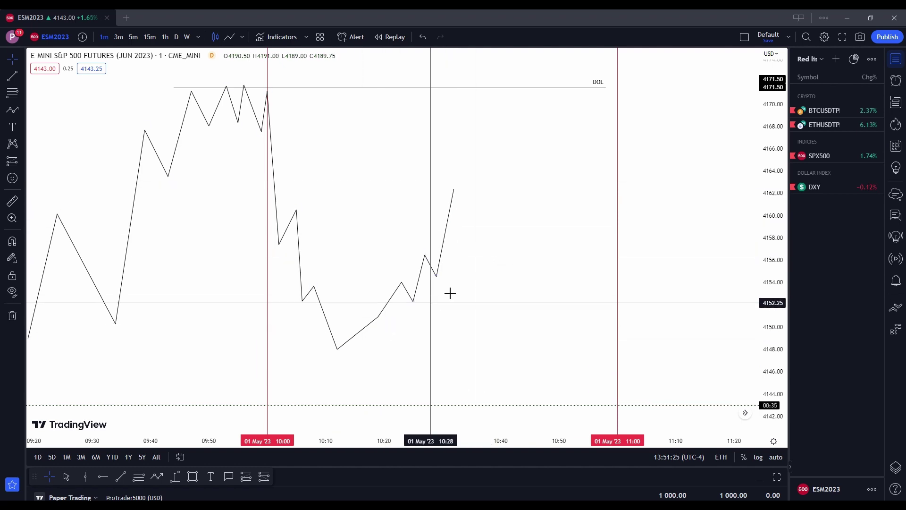
# - Draw a rectangle zone from 4160.00 to 4158.75 between 10:30 and 10:50 and apply the saved green template
pyautogui.scroll(1, 283, 406)
pyautogui.click(193, 476)
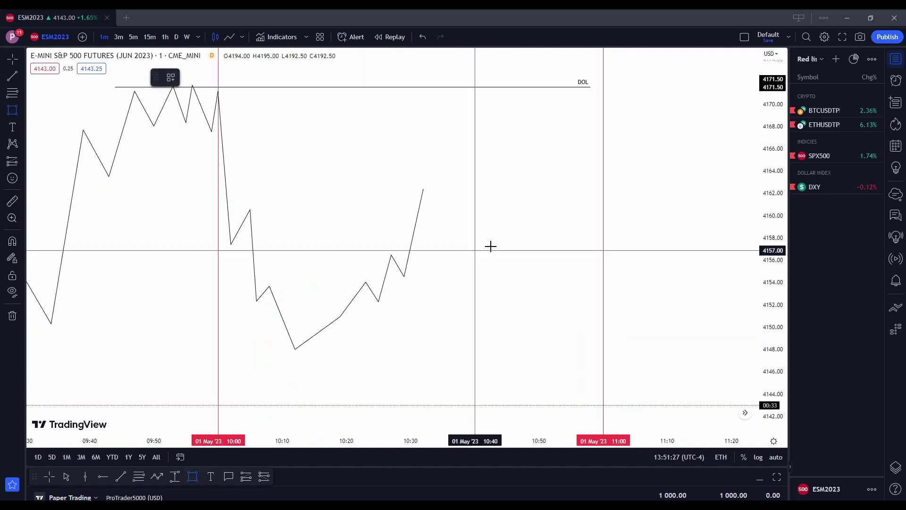
pyautogui.click(419, 222)
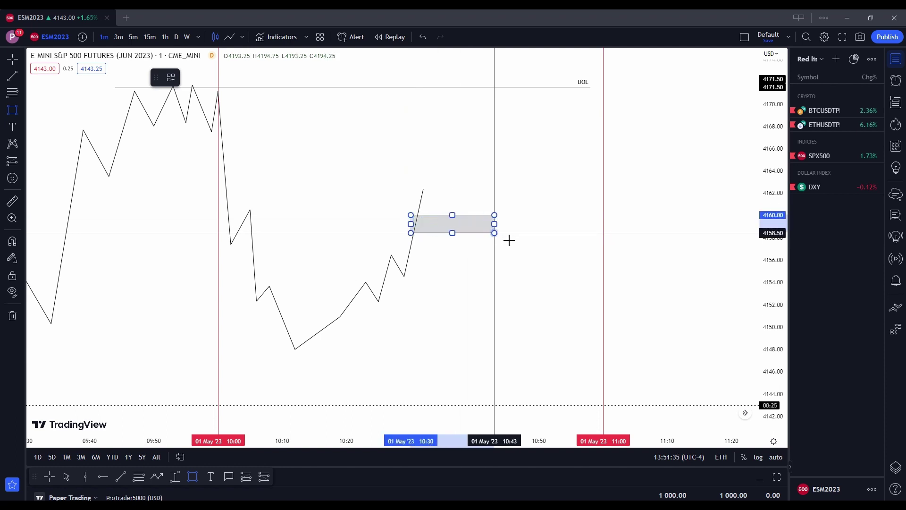
pyautogui.click(538, 233)
pyautogui.click(171, 78)
pyautogui.click(211, 180)
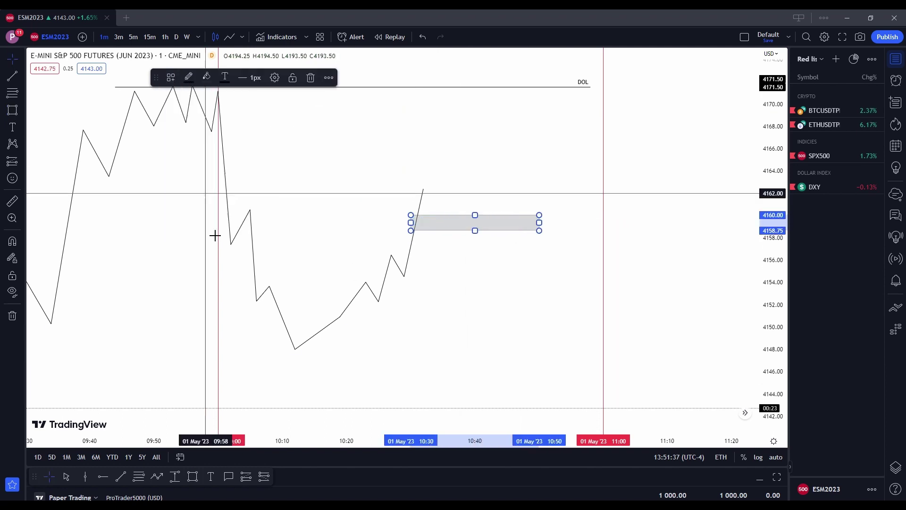
# - Draw a second green rectangle zone from 4156.00 to 4154.25 between 10:28 and 10:50
pyautogui.click(193, 477)
pyautogui.moveTo(398, 261); pyautogui.dragTo(423, 270)
pyautogui.moveTo(476, 284); pyautogui.dragTo(540, 280)
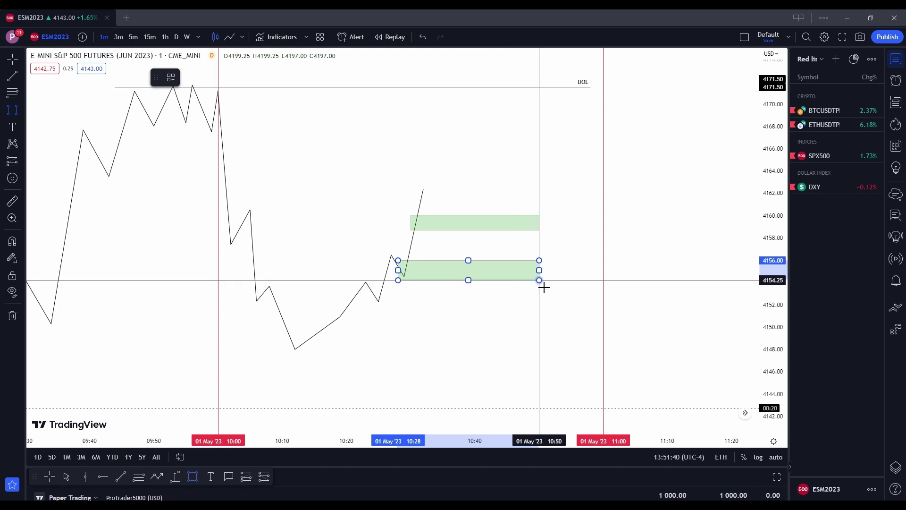
pyautogui.click(324, 330)
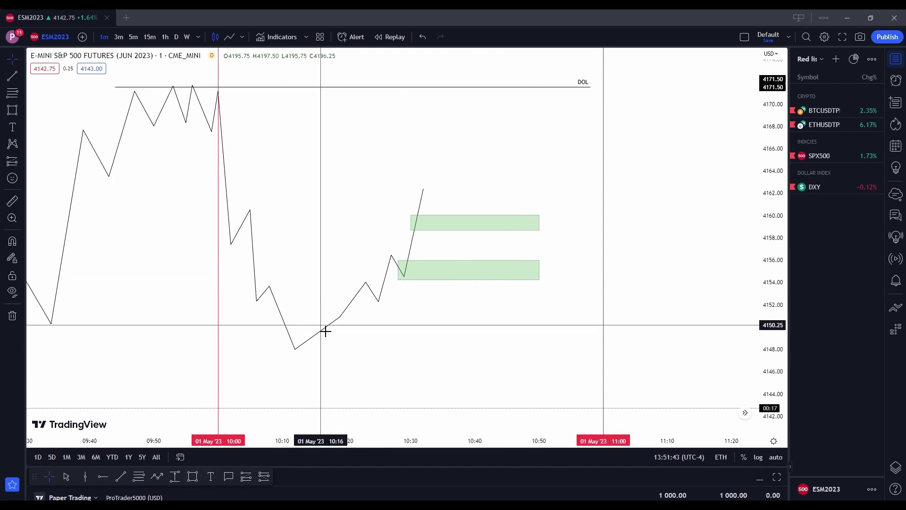
# - Draw a third green rectangle zone just above the low, from about 4151 to 4149.75, between 10:16 and 10:51
pyautogui.click(192, 476)
pyautogui.click(323, 329)
pyautogui.click(543, 349)
pyautogui.click(546, 317)
pyautogui.click(540, 290)
pyautogui.click(491, 230)
pyautogui.click(453, 236)
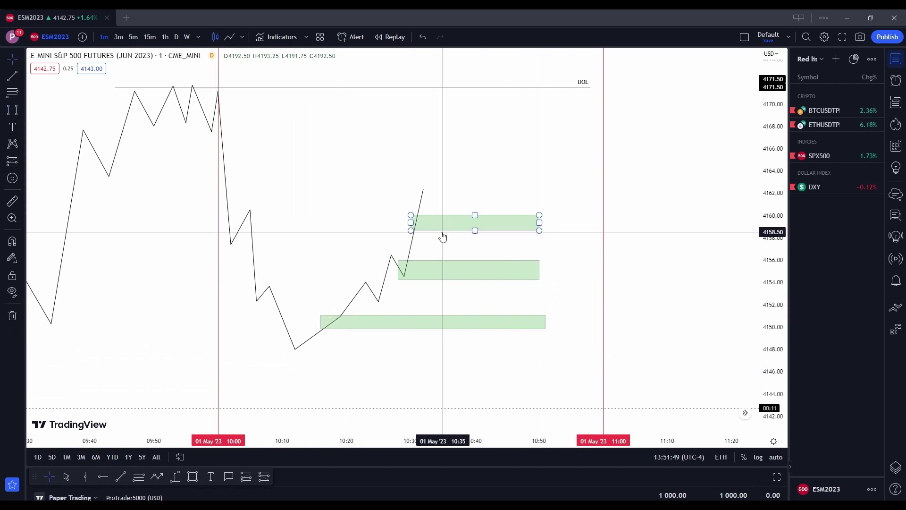
pyautogui.click(462, 233)
pyautogui.moveTo(452, 235); pyautogui.dragTo(442, 241)
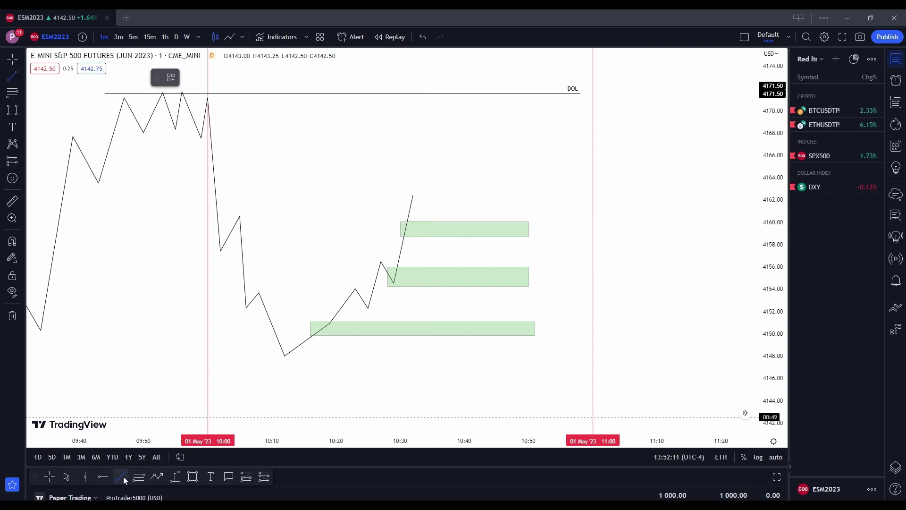
# - Add a price range beside the upper green zone, from 4160.00 up 5 points to 4165.00
pyautogui.click(175, 477)
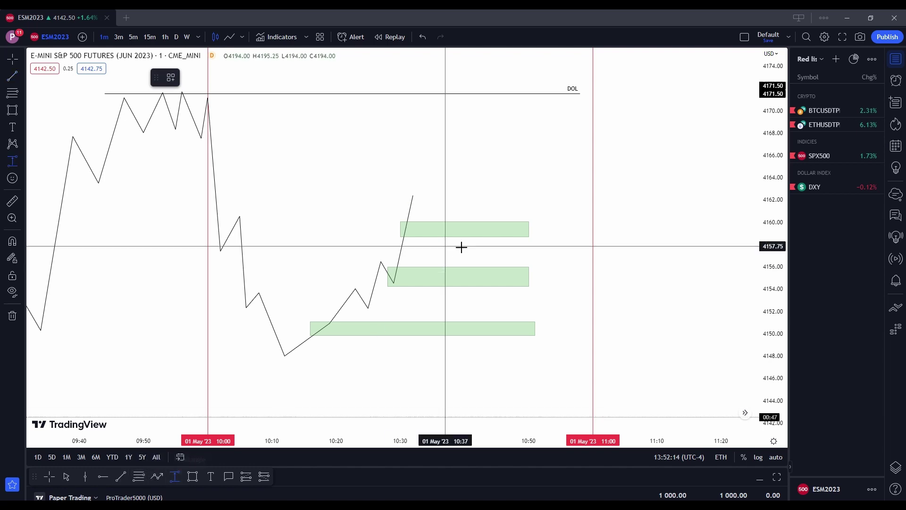
pyautogui.click(540, 228)
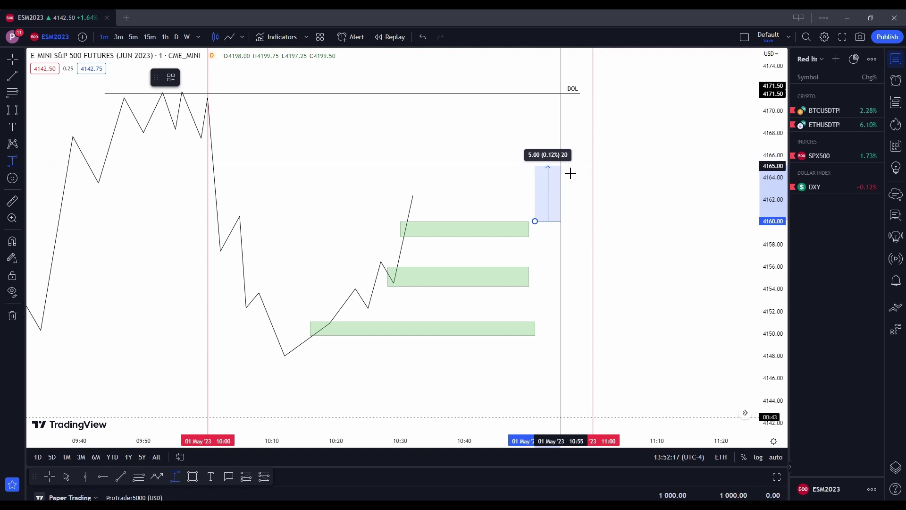
pyautogui.click(570, 174)
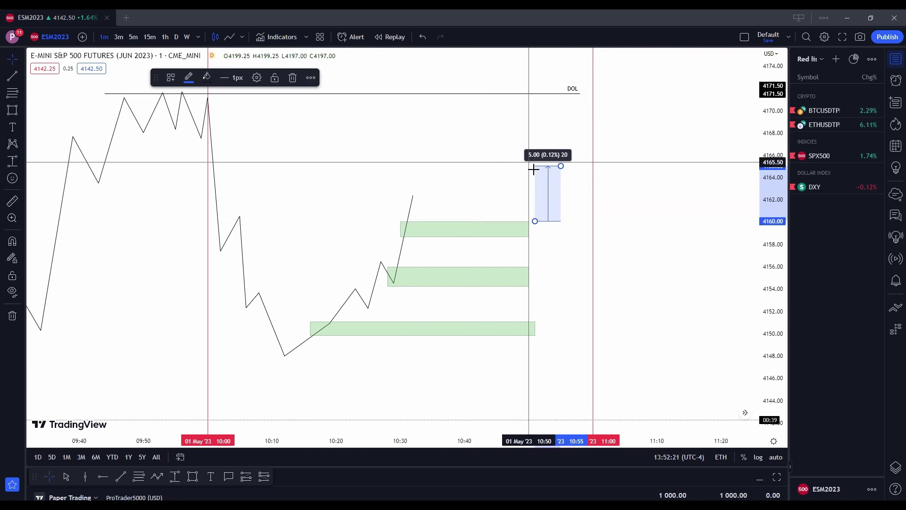
pyautogui.click(257, 78)
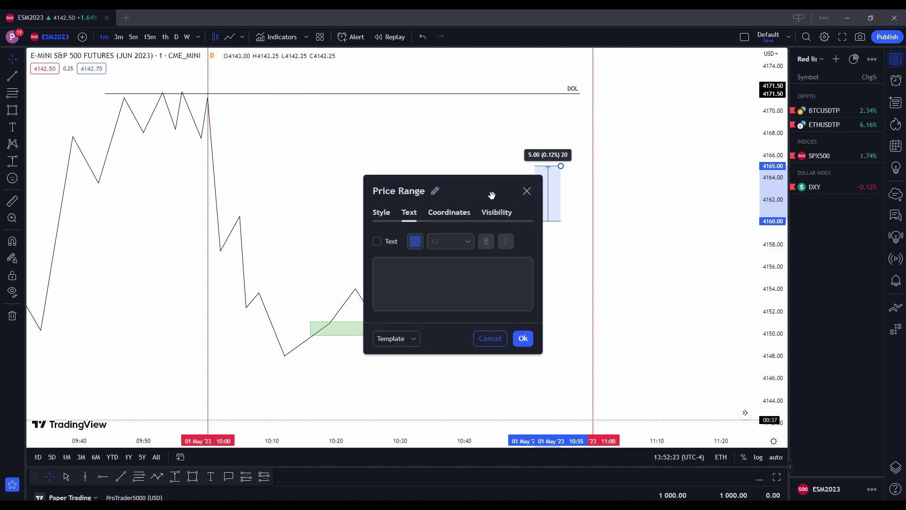
pyautogui.click(528, 191)
pyautogui.click(555, 267)
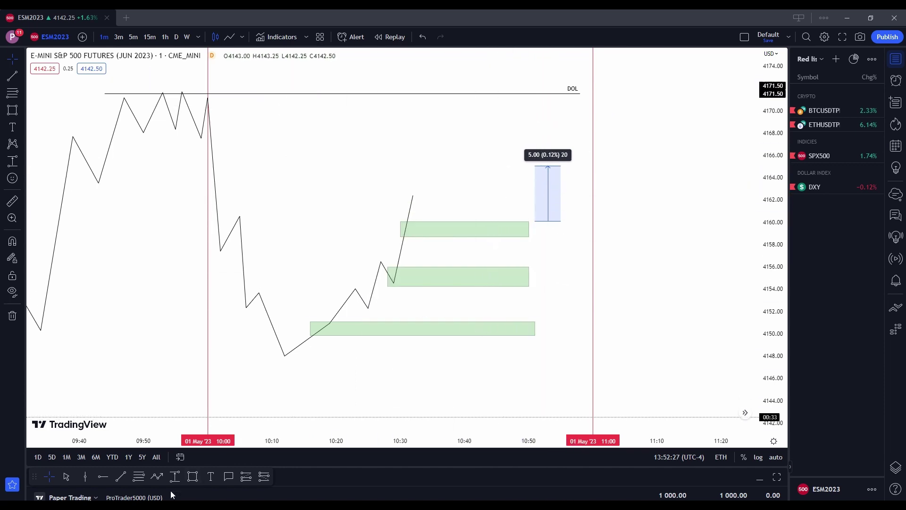
# - Place a long position with its entry at 4160.00 on the upper green zone, starting at 10:34
pyautogui.click(245, 476)
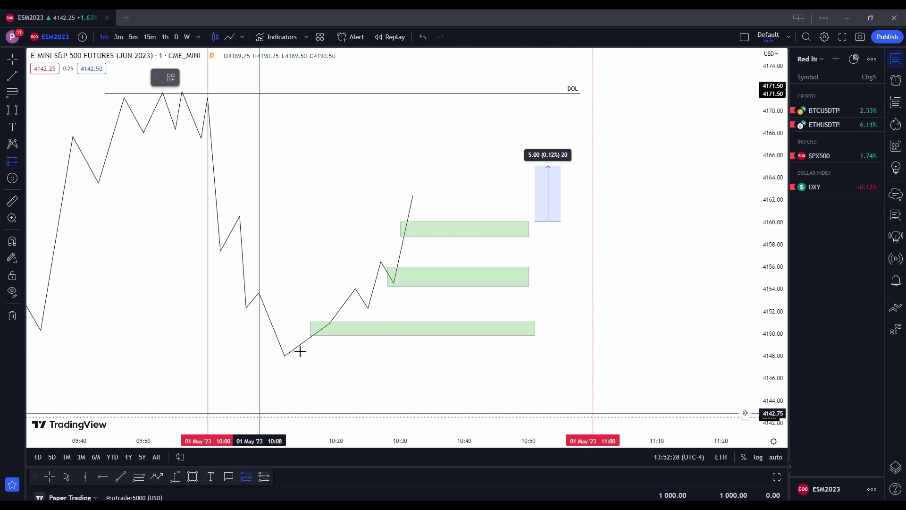
pyautogui.click(426, 221)
pyautogui.rightClick(678, 243)
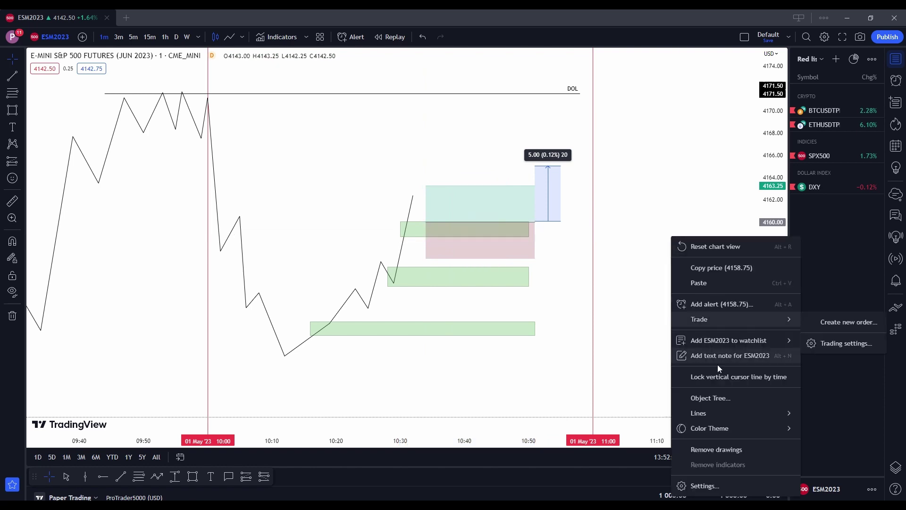
# - Set the long position's stop level and profit level to 20 ticks each
pyautogui.click(480, 203)
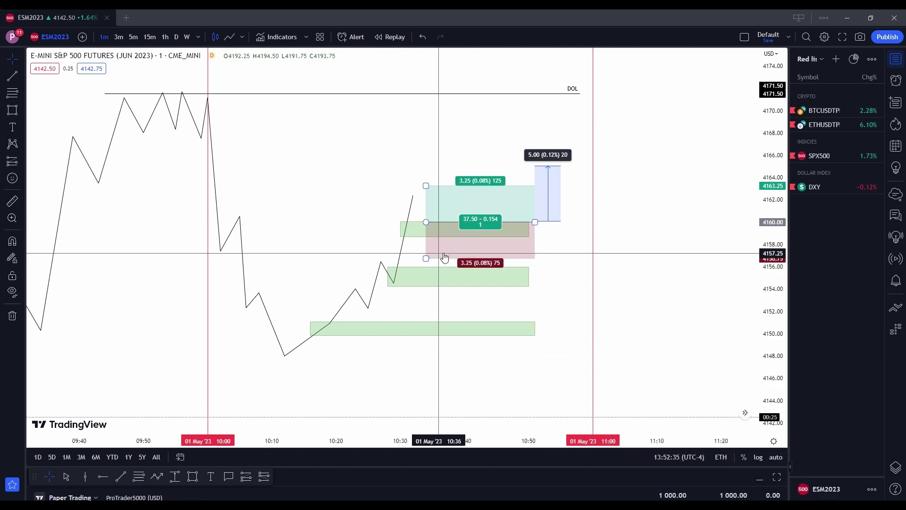
pyautogui.click(242, 77)
pyautogui.write('20')
pyautogui.click(419, 287)
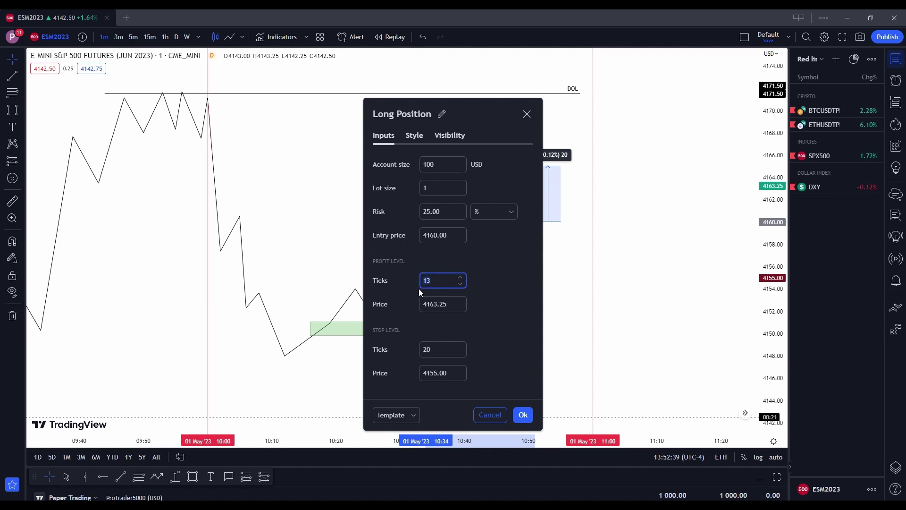
pyautogui.click(523, 415)
# - Draw a price path from about 4162 down into the upper green zone, to about 4158, and up in zigzags past the DOL line
pyautogui.scroll(-2, 625, 371)
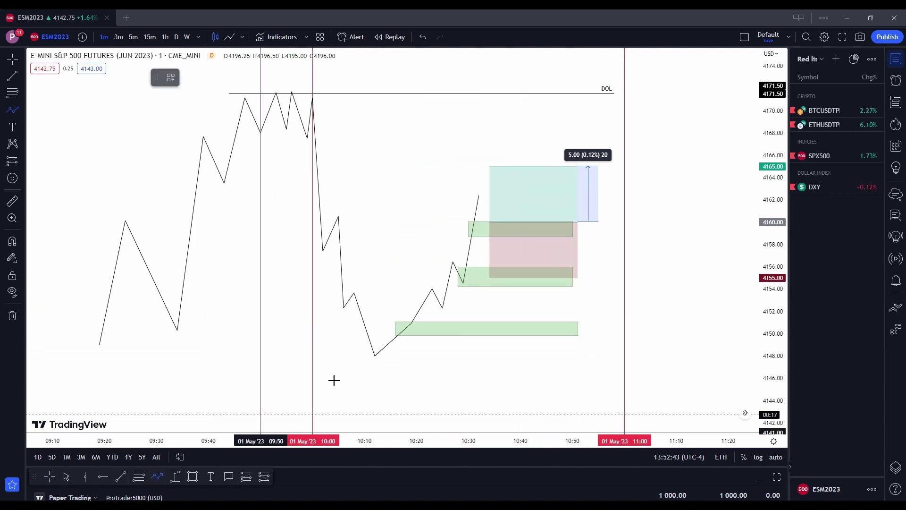
pyautogui.scroll(2, 426, 229)
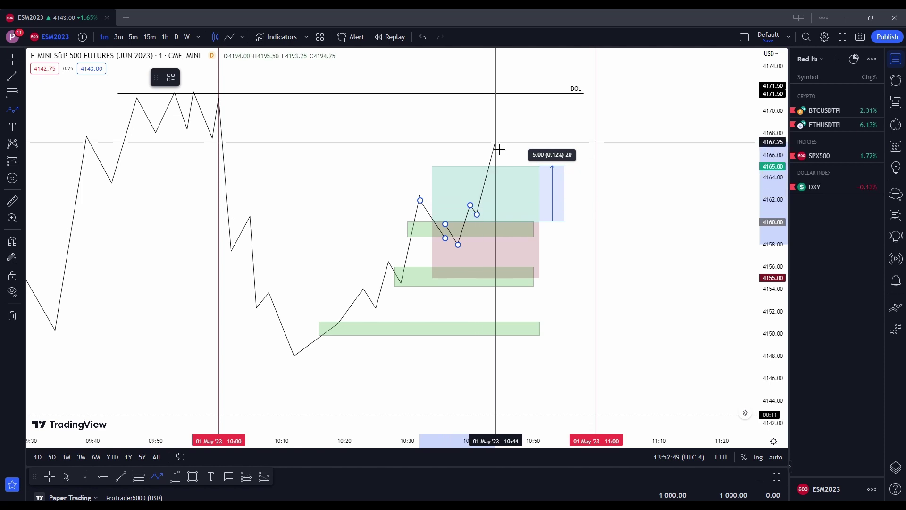
pyautogui.press('Escape')
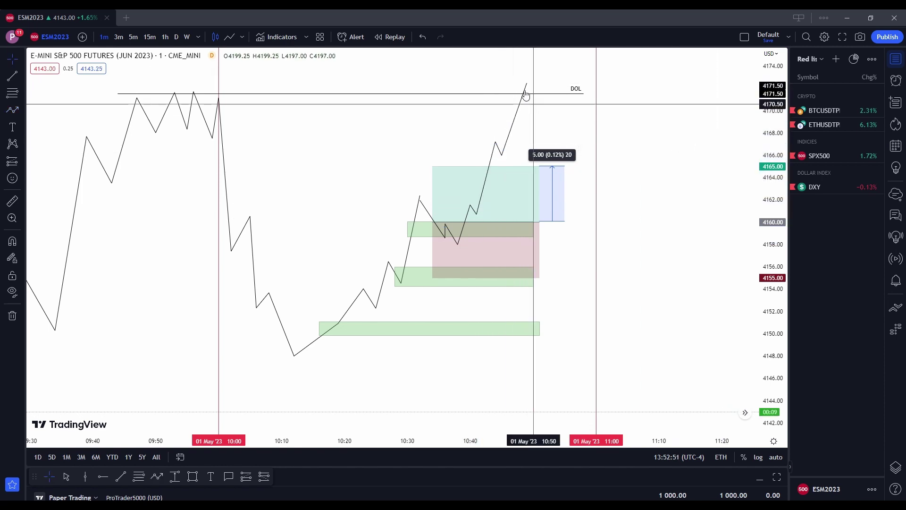
# - Examine the drawn long setup between 10:00 and 11:00, from the earlier swings and DOL line to the green zones and position
pyautogui.scroll(-2, 652, 184)
pyautogui.click(540, 171)
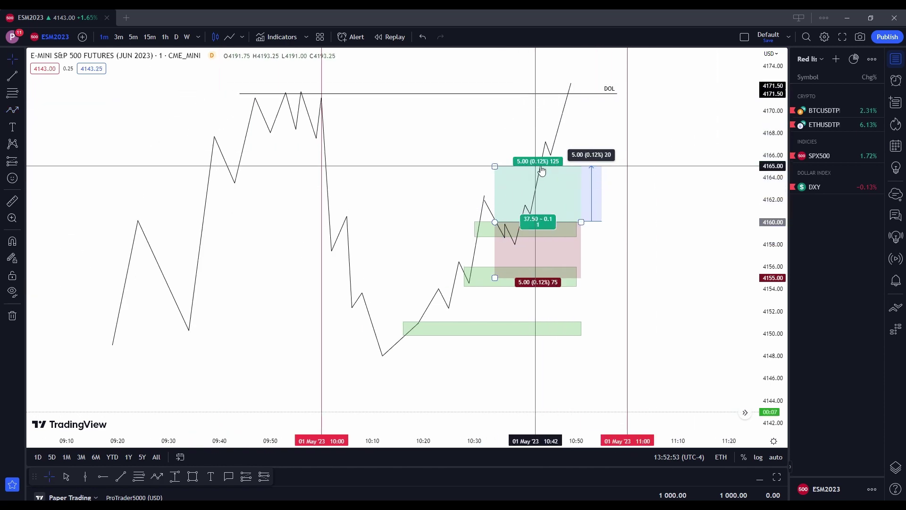
pyautogui.press('Escape')
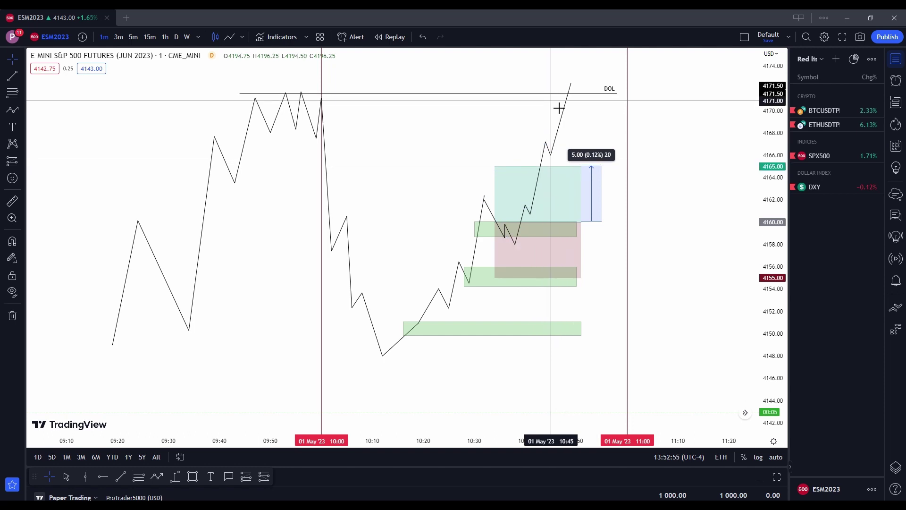
pyautogui.click(523, 167)
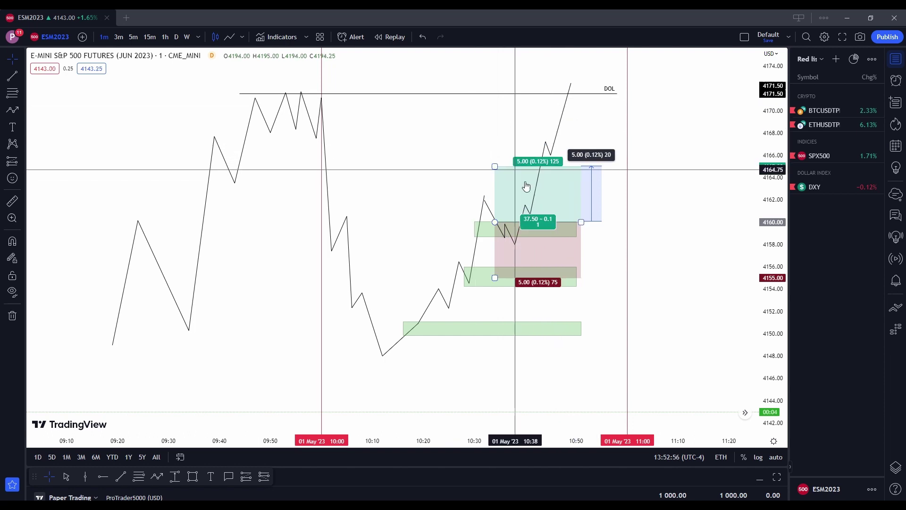
pyautogui.click(483, 198)
pyautogui.click(495, 167)
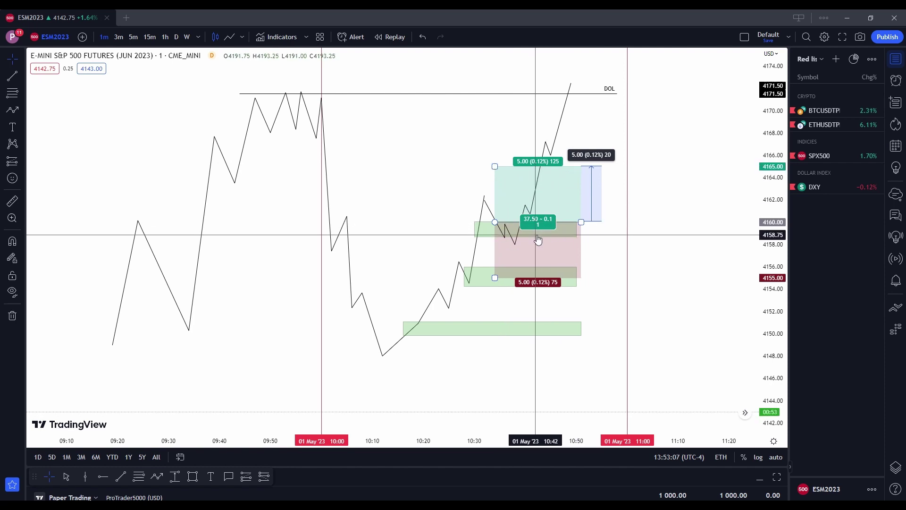
pyautogui.click(701, 258)
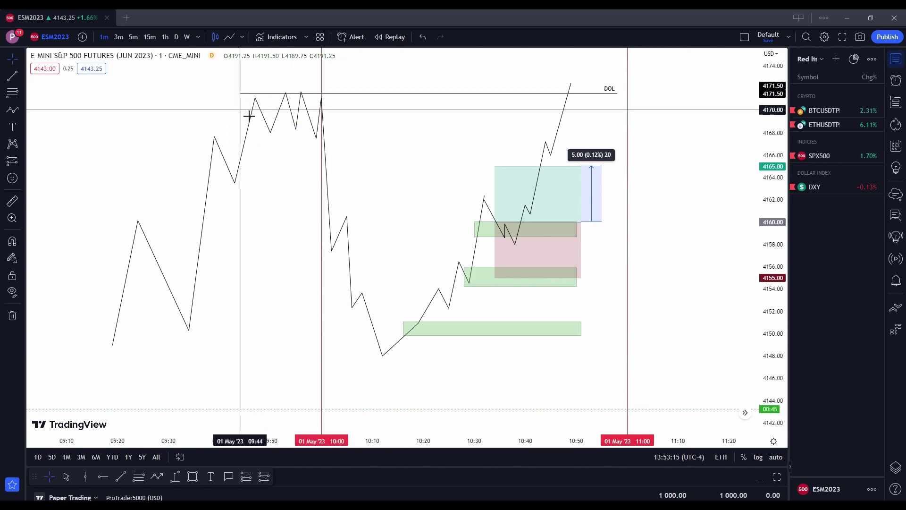
pyautogui.click(189, 332)
pyautogui.scroll(2, 363, 350)
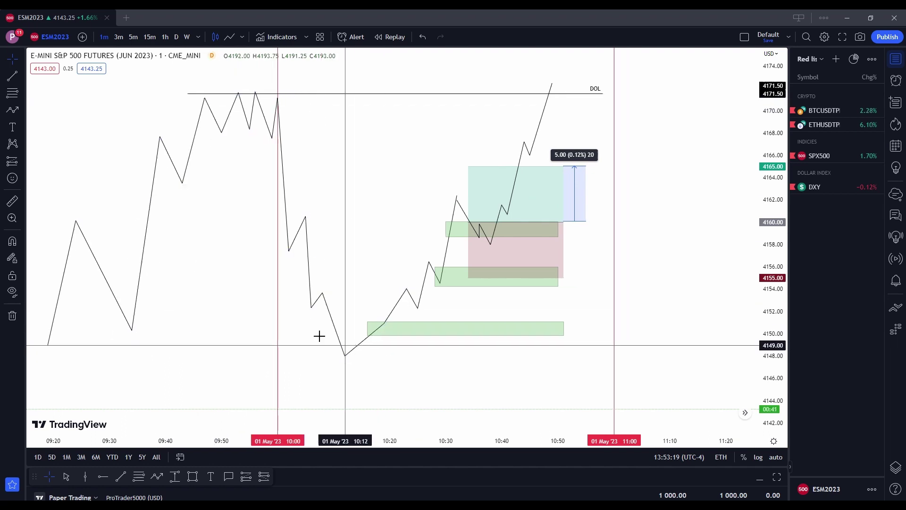
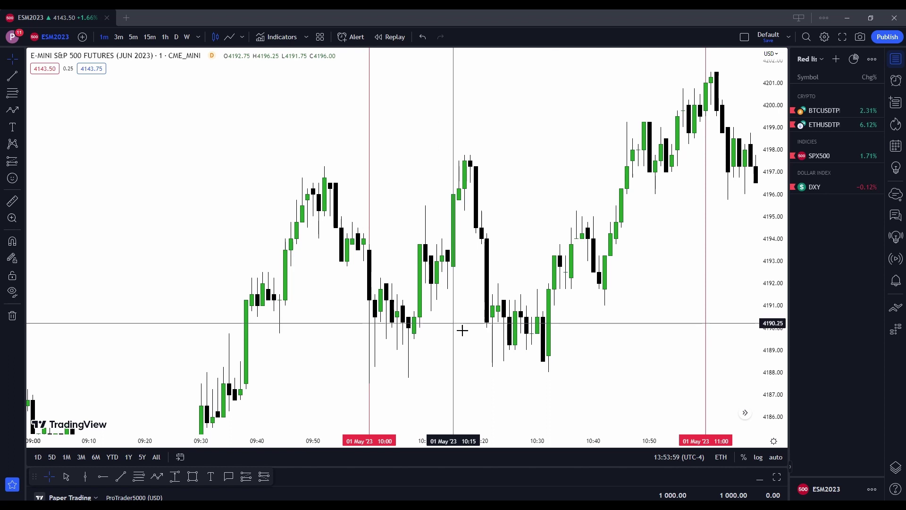
# - Open the object tree, expand the hidden drawing groups and show the DOL trend line of the Silver Bullet group
pyautogui.rightClick(646, 268)
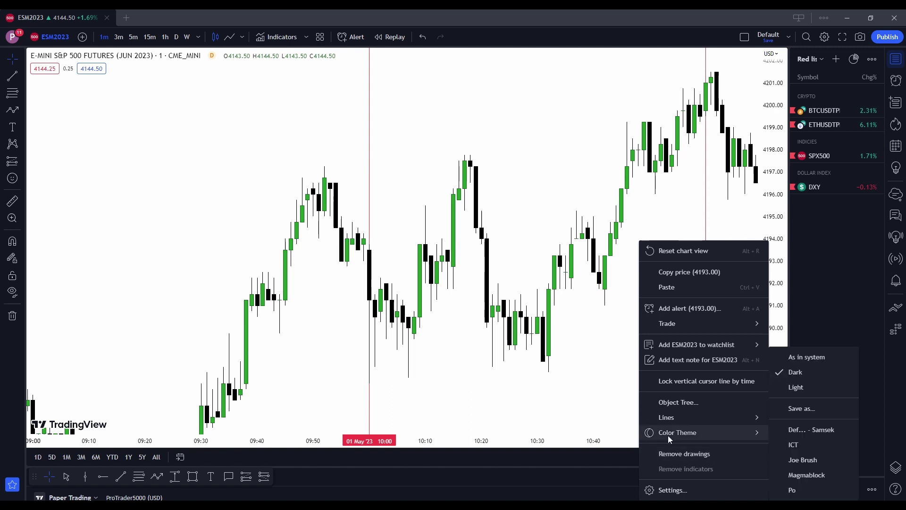
pyautogui.click(676, 404)
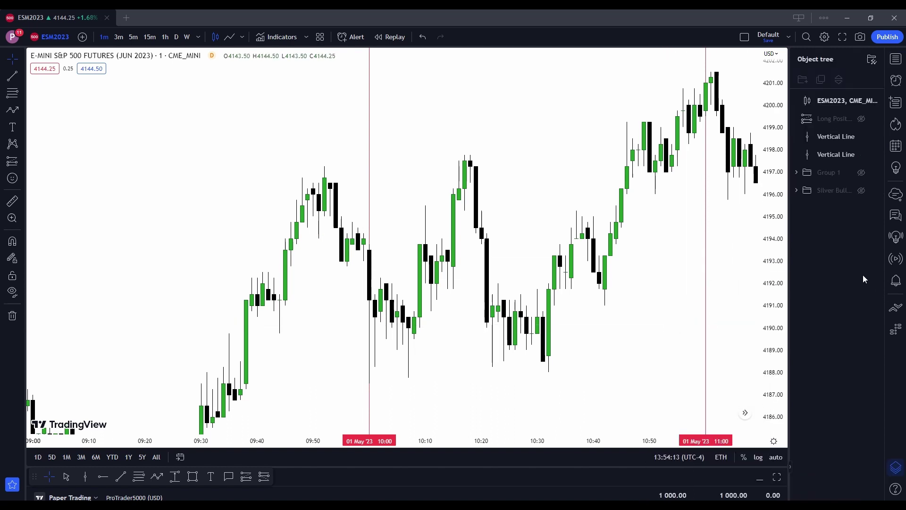
pyautogui.click(827, 175)
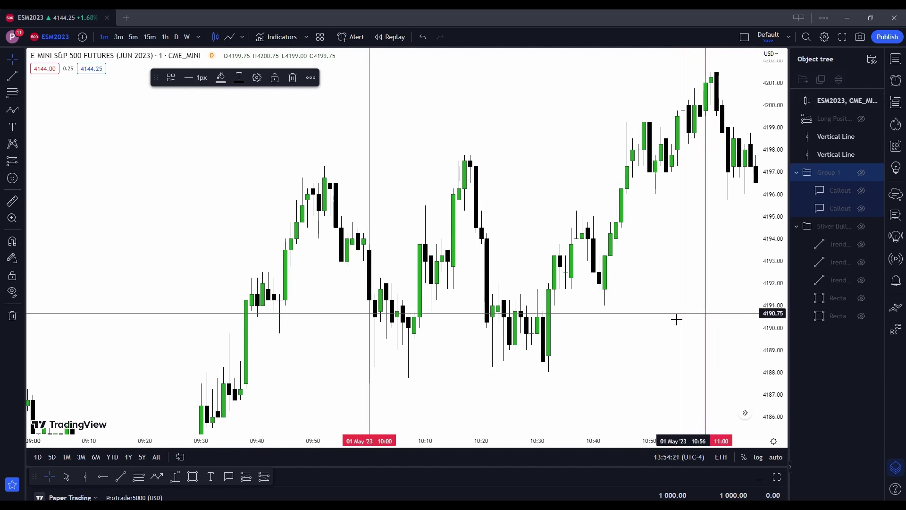
pyautogui.click(661, 320)
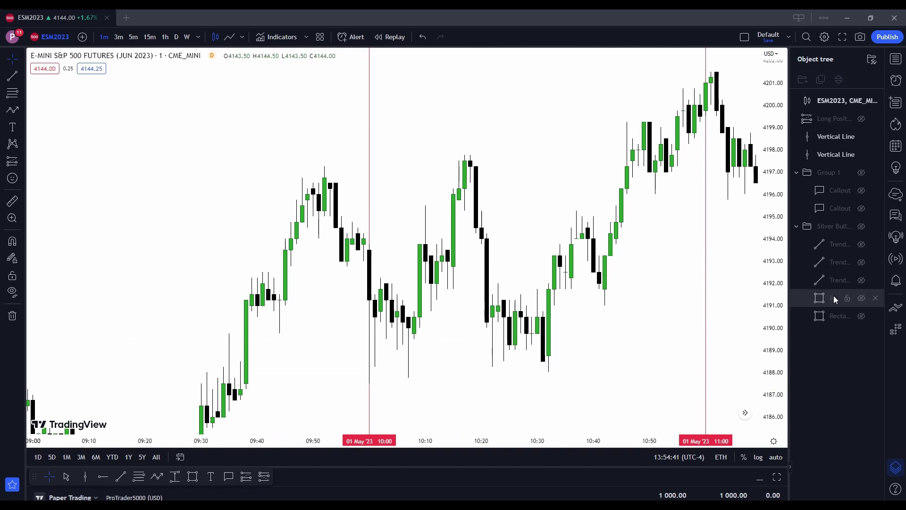
pyautogui.click(861, 245)
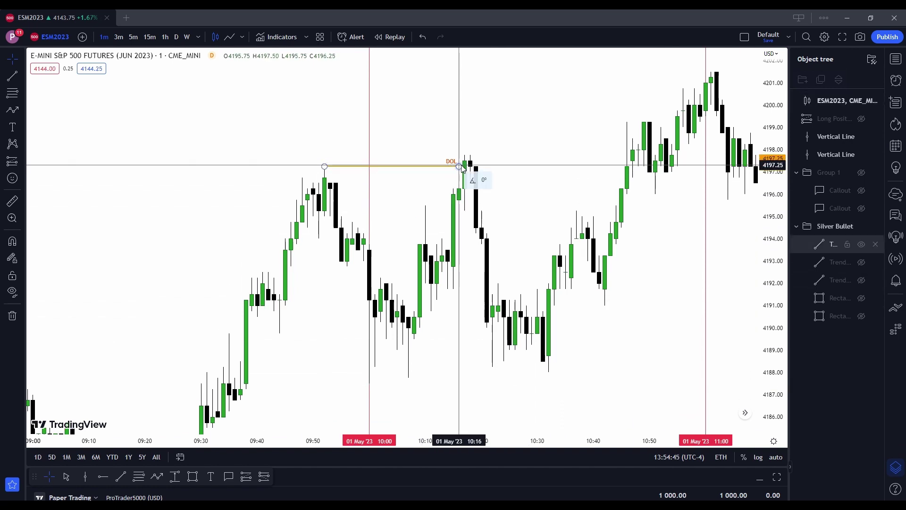
pyautogui.click(444, 212)
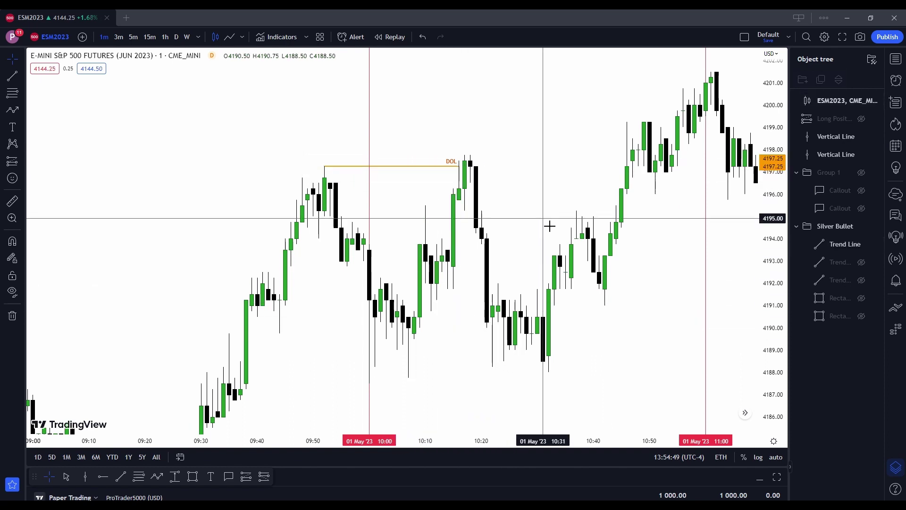
# - Show the other two trend lines and the green zone rectangle of the Silver Bullet group on the candle chart
pyautogui.scroll(1, 360, 347)
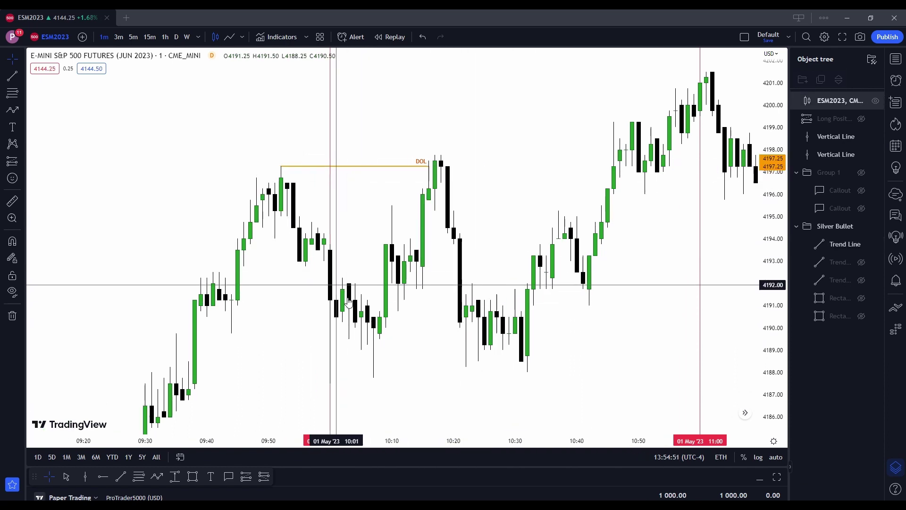
pyautogui.click(282, 167)
pyautogui.click(284, 171)
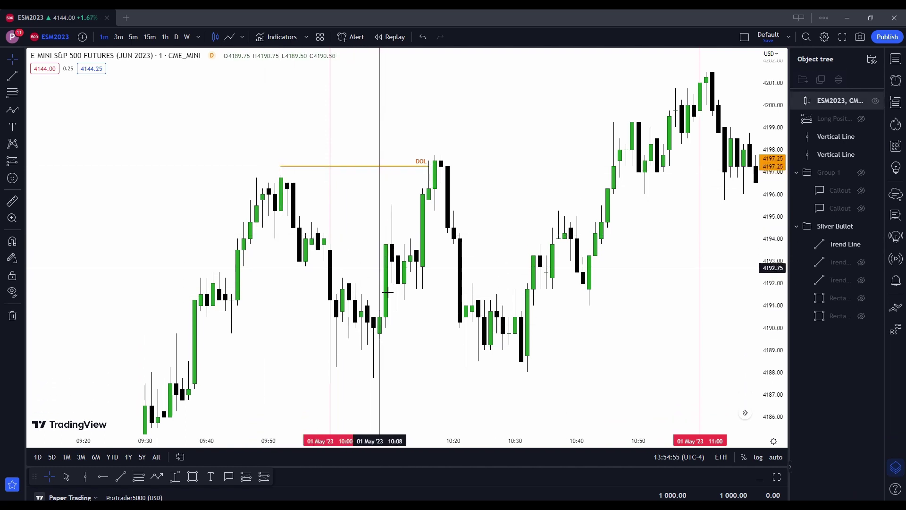
pyautogui.scroll(2, 391, 245)
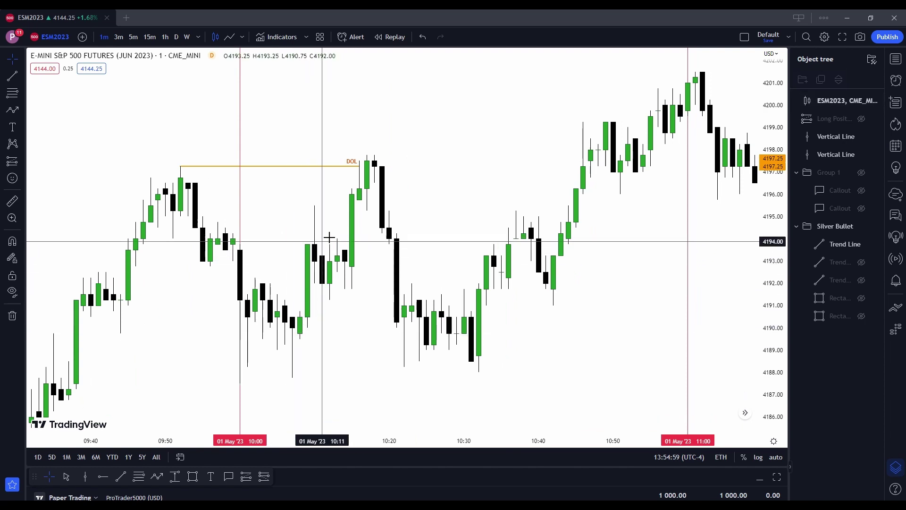
pyautogui.moveTo(330, 202); pyautogui.dragTo(362, 278)
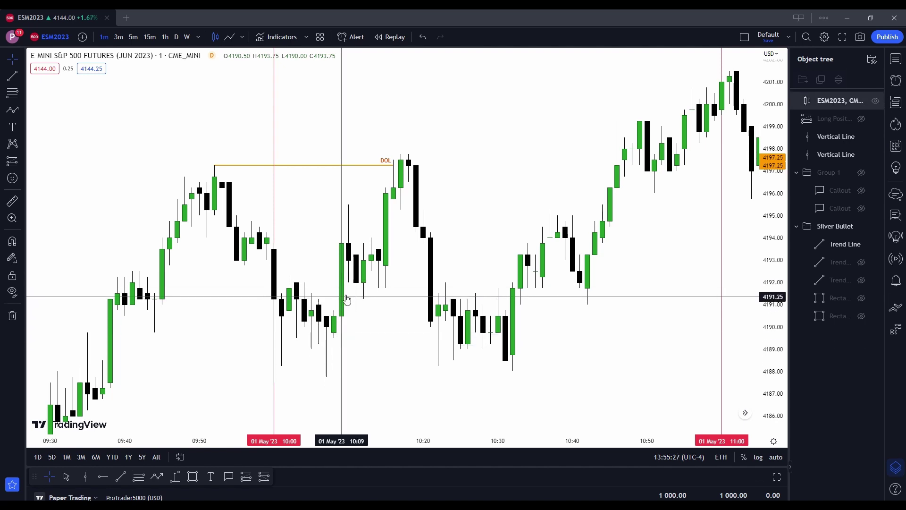
pyautogui.click(862, 262)
pyautogui.click(862, 280)
pyautogui.click(862, 298)
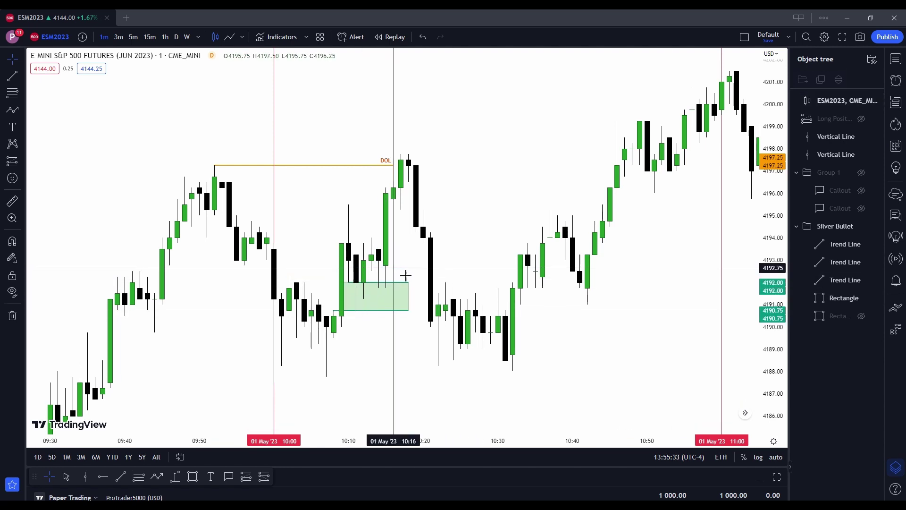
# - Measure the price move from the green zone's upper edge at 4192.00 up to the DOL line
pyautogui.click(350, 281)
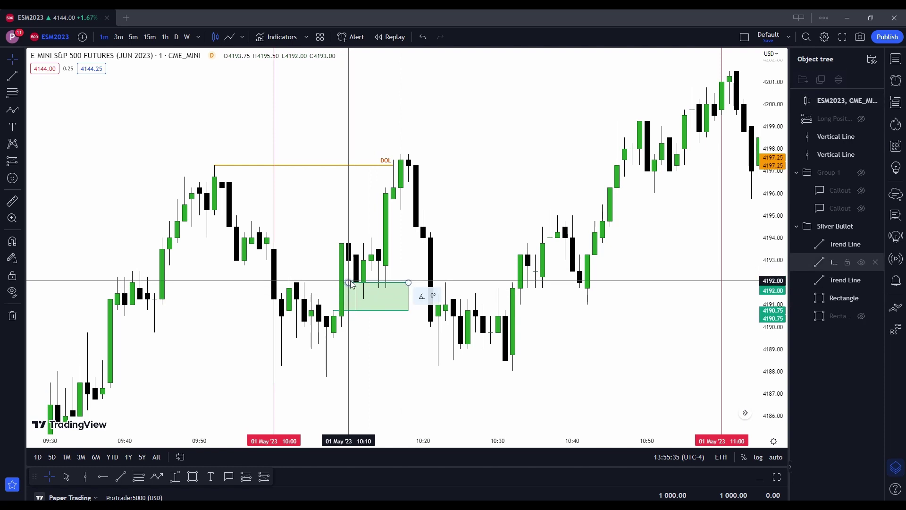
pyautogui.click(396, 285)
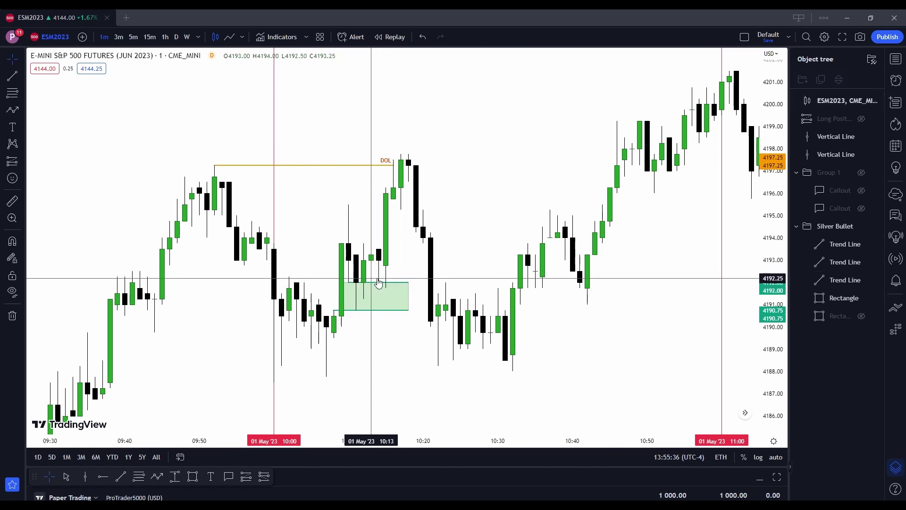
pyautogui.keyDown('shift'); pyautogui.click(415, 286); pyautogui.keyUp('shift')
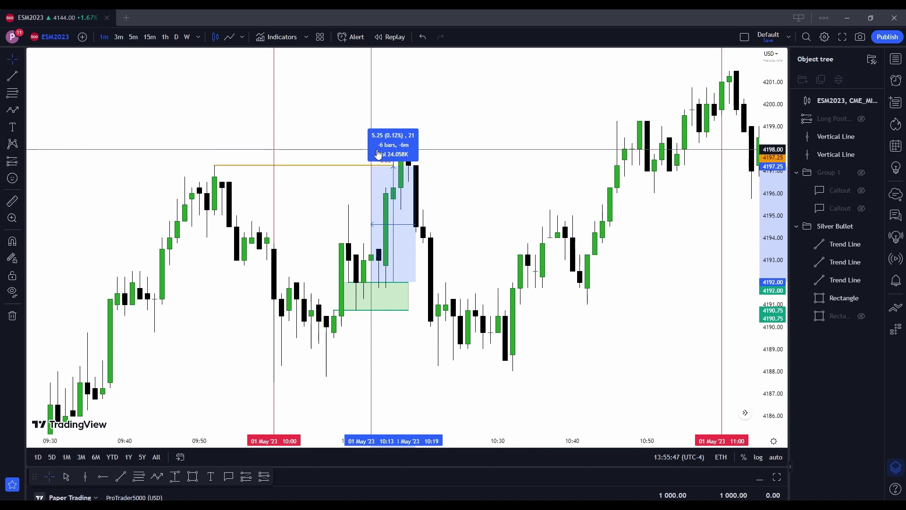
pyautogui.click(377, 171)
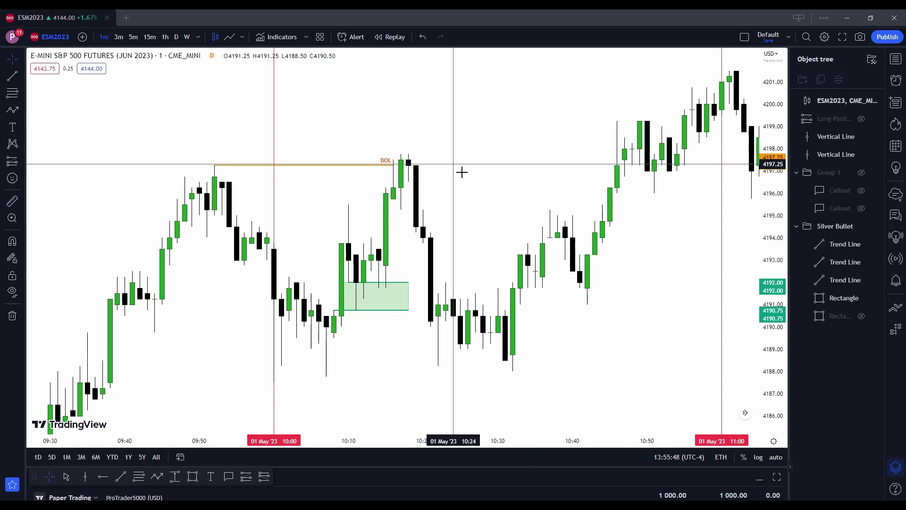
# - Show the "5 handles" rectangle and the long position on the candle chart
pyautogui.click(861, 317)
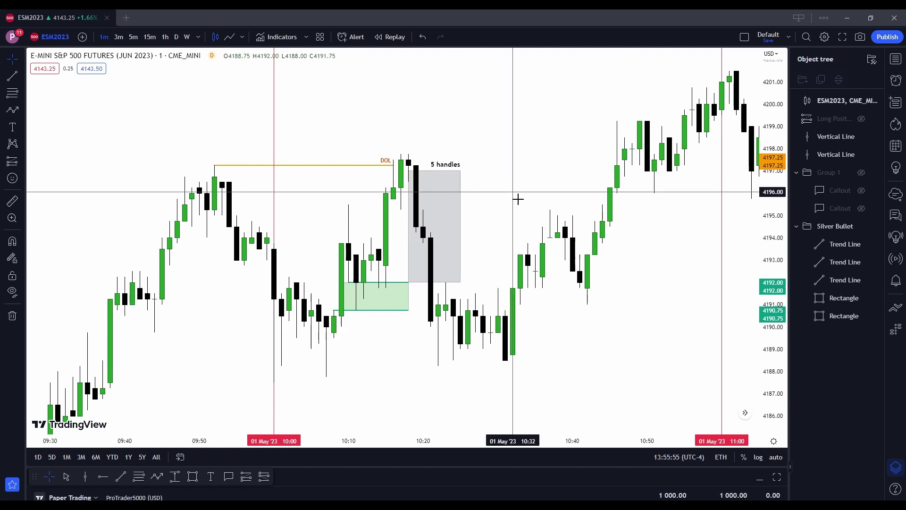
pyautogui.click(861, 119)
pyautogui.click(374, 294)
pyautogui.click(383, 355)
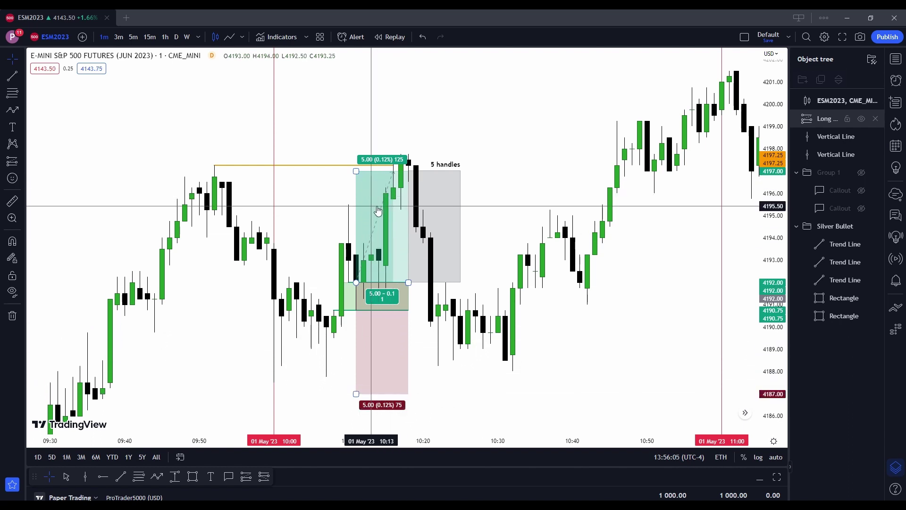
# - Show both callouts of Group 1 that annotate the raid on stops and the buyside move
pyautogui.click(821, 209)
pyautogui.click(862, 194)
pyautogui.click(863, 211)
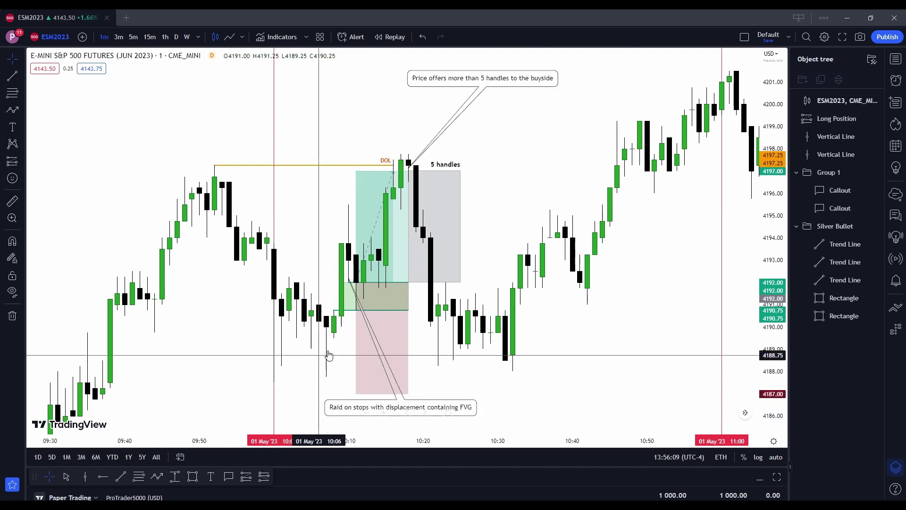
# - Examine the lows after 10:00, the long position's entry and the DOL line starting at the 09:52 high
pyautogui.click(330, 331)
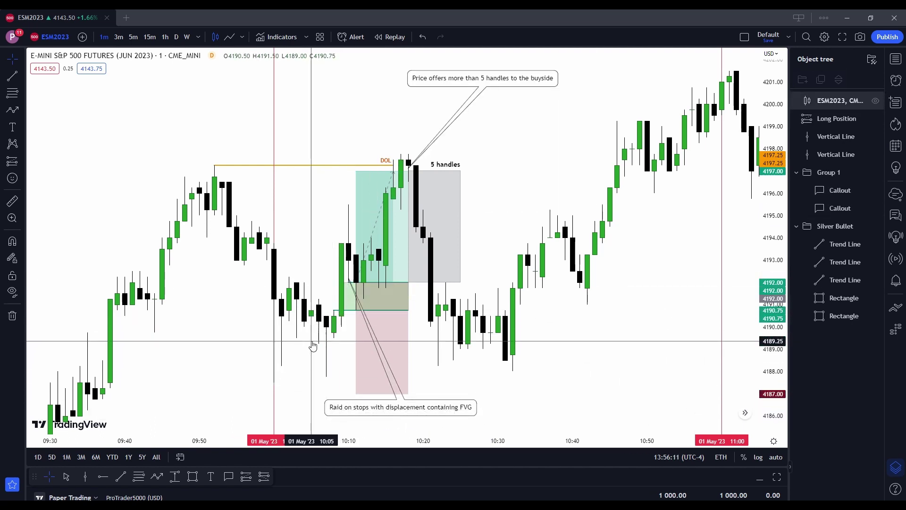
pyautogui.click(352, 166)
pyautogui.click(351, 181)
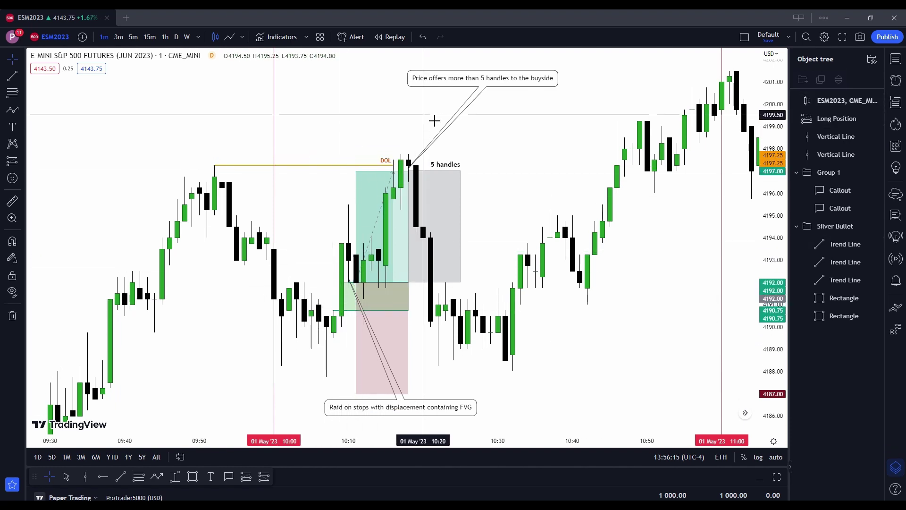
pyautogui.click(368, 289)
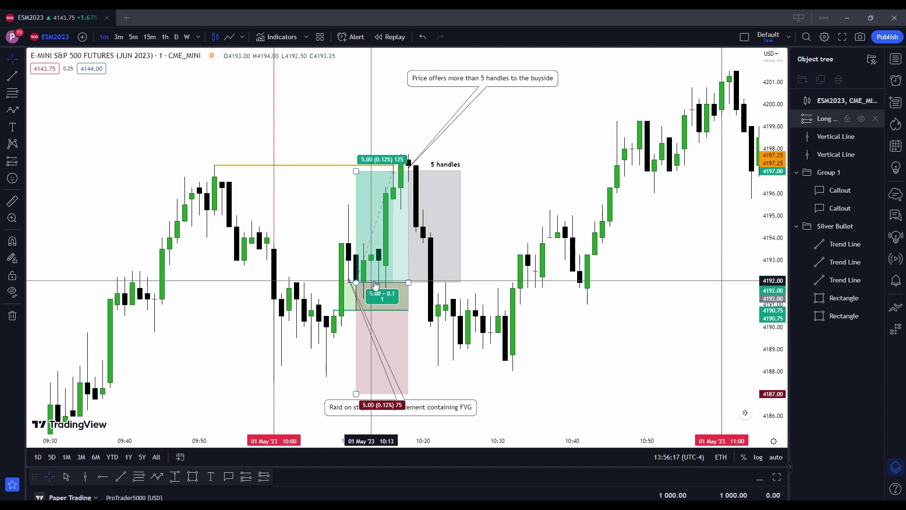
pyautogui.click(604, 335)
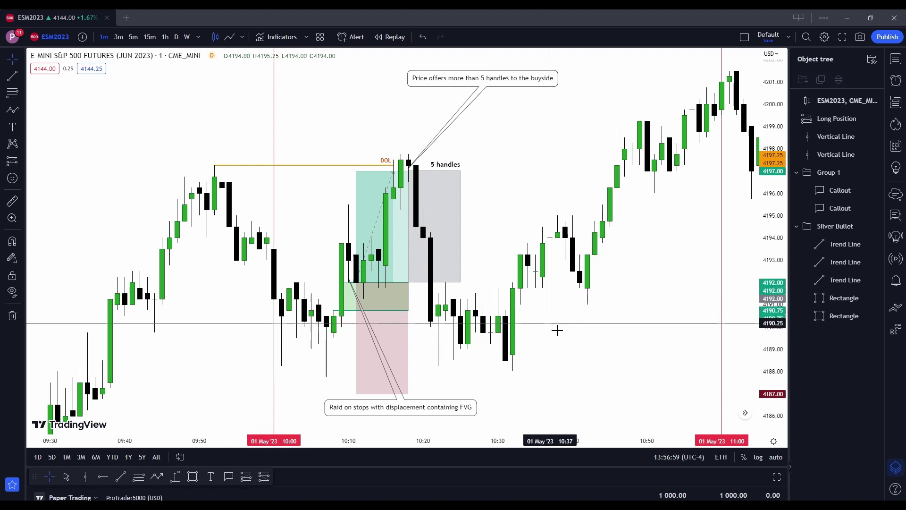
pyautogui.click(215, 165)
pyautogui.click(184, 264)
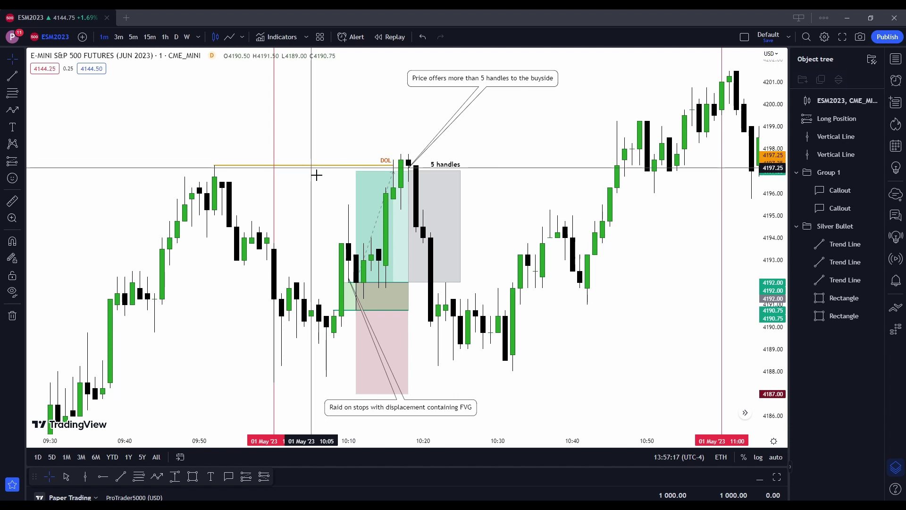
pyautogui.click(215, 166)
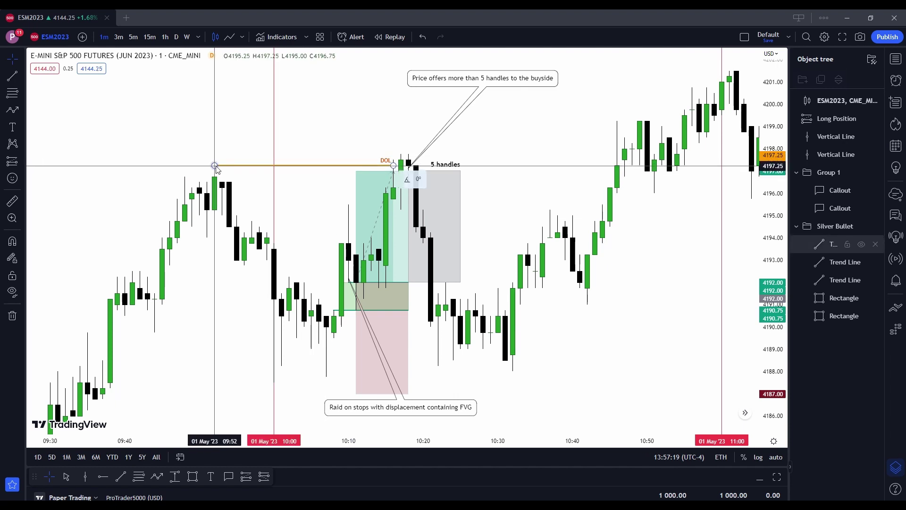
pyautogui.press('Escape')
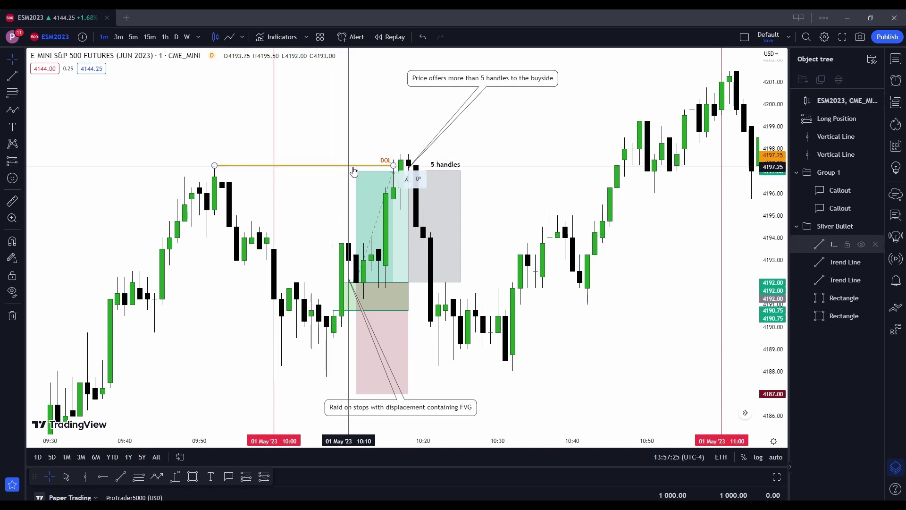
# - Examine the green entry zone's edges, the long position's entry and the 5-handle range beside it
pyautogui.click(371, 258)
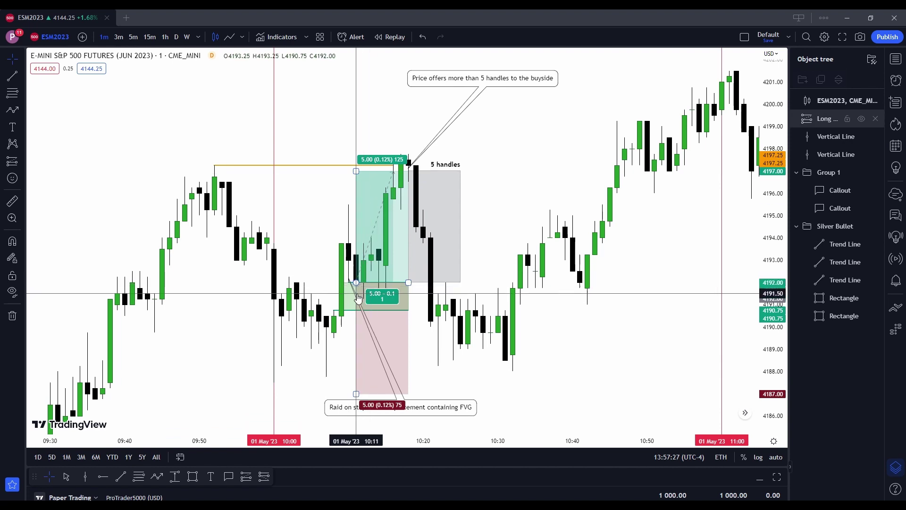
pyautogui.click(343, 308)
pyautogui.click(343, 308)
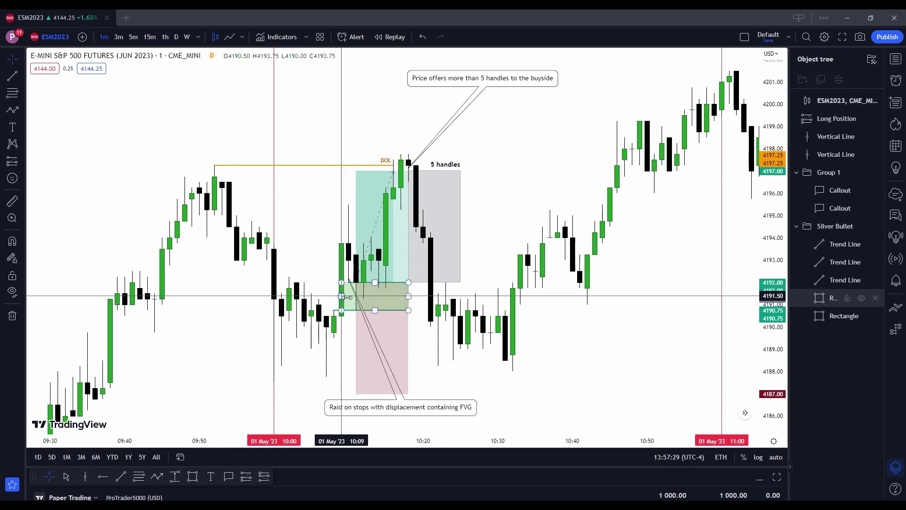
pyautogui.click(353, 301)
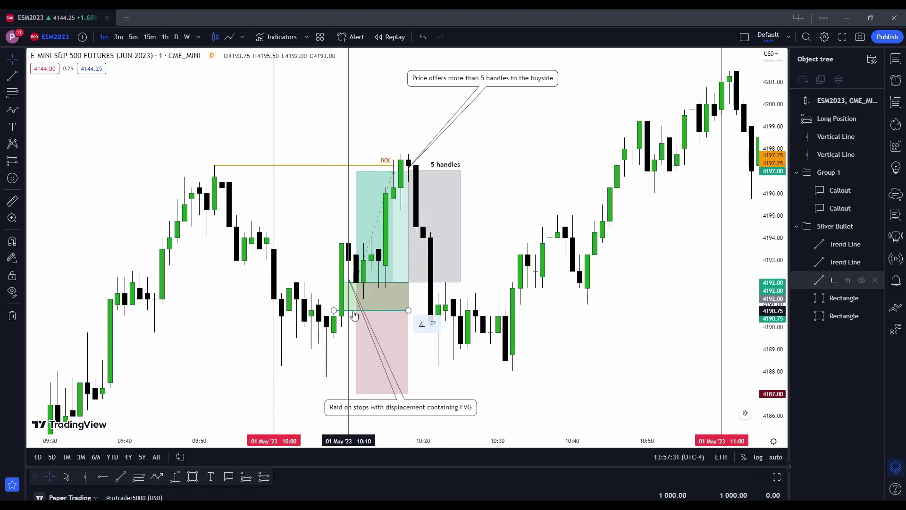
pyautogui.click(357, 311)
pyautogui.moveTo(358, 312); pyautogui.dragTo(357, 282)
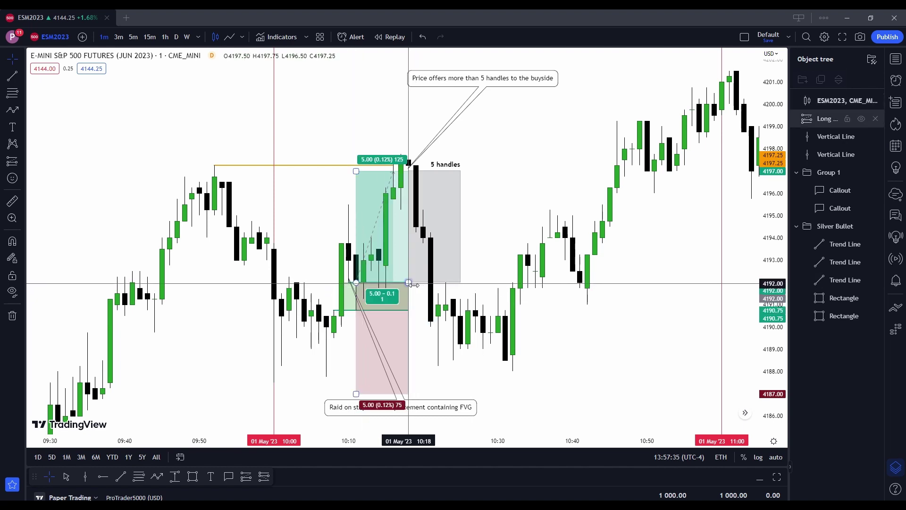
pyautogui.click(446, 171)
pyautogui.click(384, 314)
pyautogui.click(461, 297)
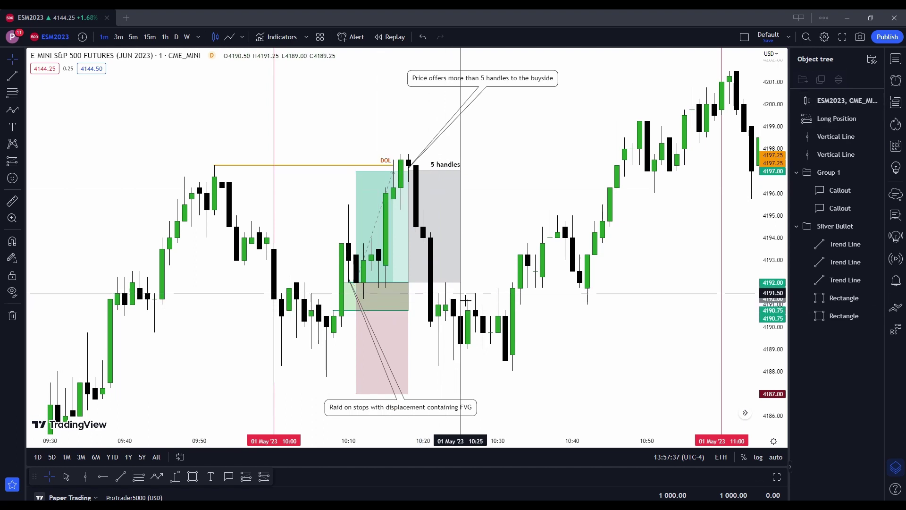
pyautogui.click(394, 291)
pyautogui.click(477, 277)
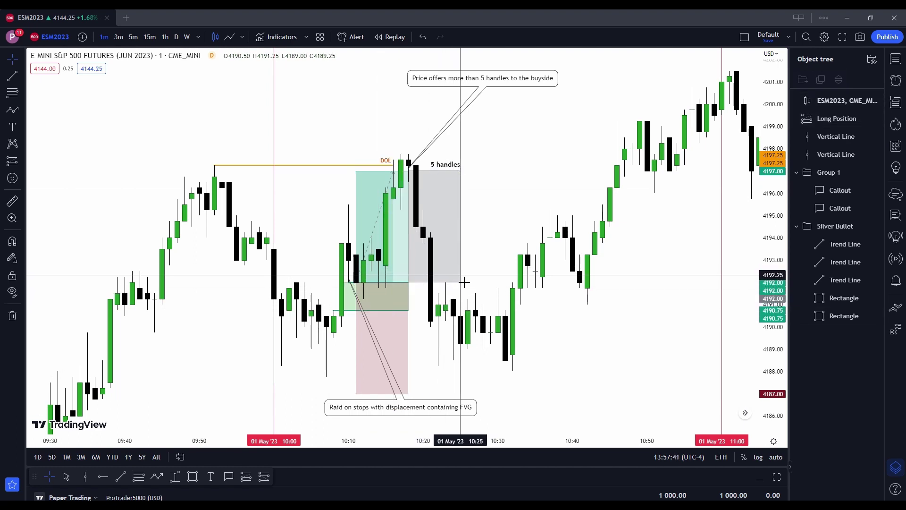